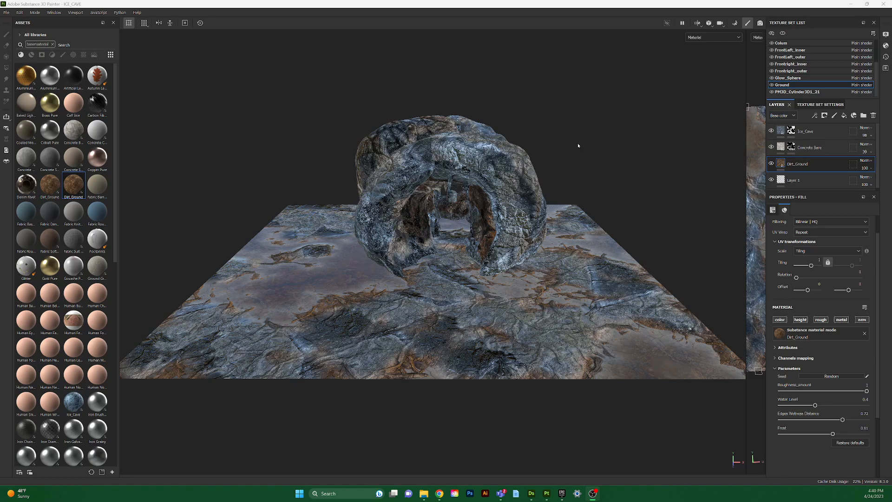
Enlarge the 2D texture view beside the 3D view and select the Glow_Sphere texture set
{"action": "mouse_move", "coordinate": [589, 135]}
{"action": "left_mouse_down", "text": "alt"}
{"action": "mouse_move", "coordinate": [567, 153]}
{"action": "mouse_move", "coordinate": [482, 167]}
{"action": "mouse_move", "coordinate": [263, 134]}
{"action": "mouse_move", "coordinate": [238, 120]}
{"action": "mouse_move", "coordinate": [590, 124]}
{"action": "left_mouse_up", "text": "alt"}
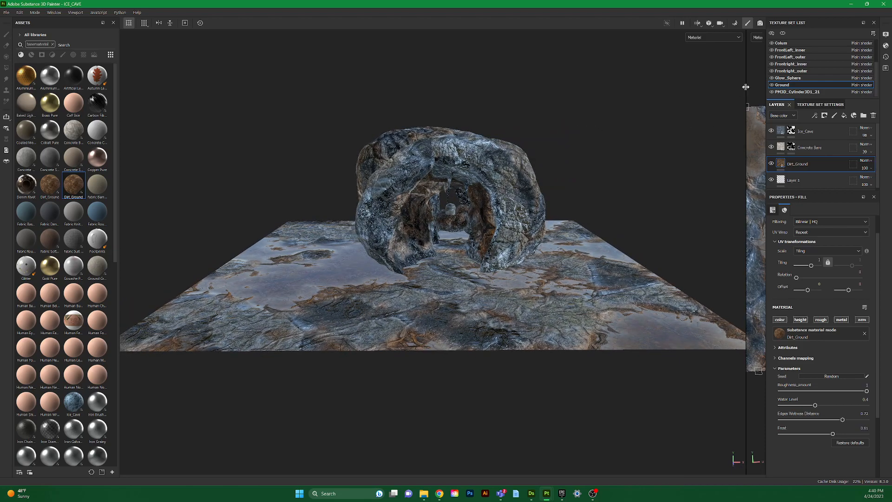
{"action": "left_click_drag", "start_coordinate": [745, 88], "coordinate": [435, 94]}
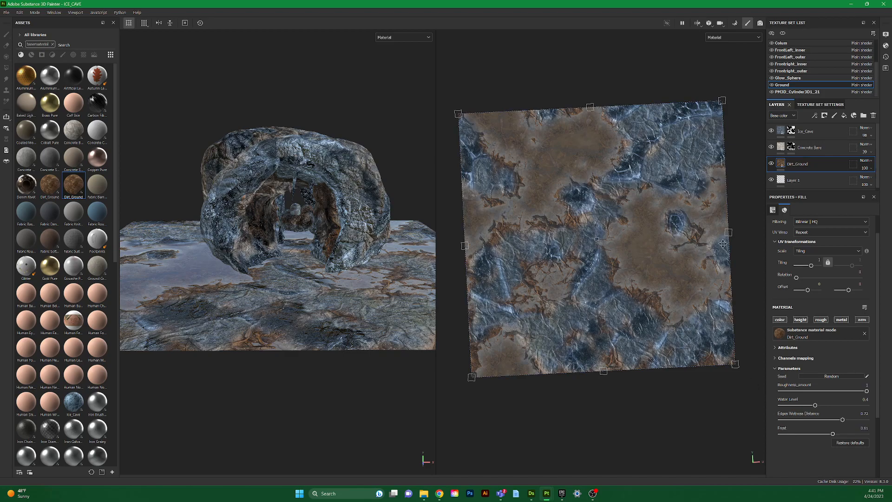
{"action": "left_click", "coordinate": [782, 78]}
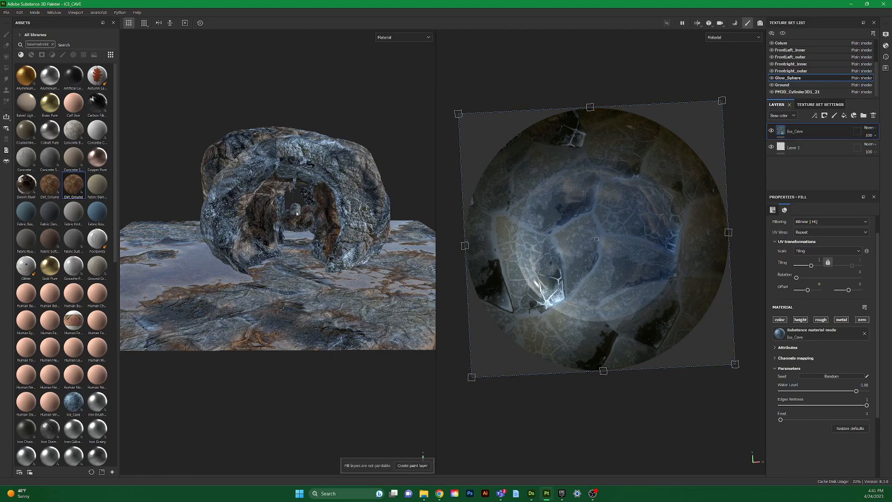
Examine the glow sphere on its rock inside the cave up close, and return to a view of the whole cave
{"action": "scroll", "coordinate": [305, 197], "scroll_direction": "up", "scroll_amount": 4}
{"action": "scroll", "coordinate": [305, 197], "scroll_direction": "up", "scroll_amount": 6}
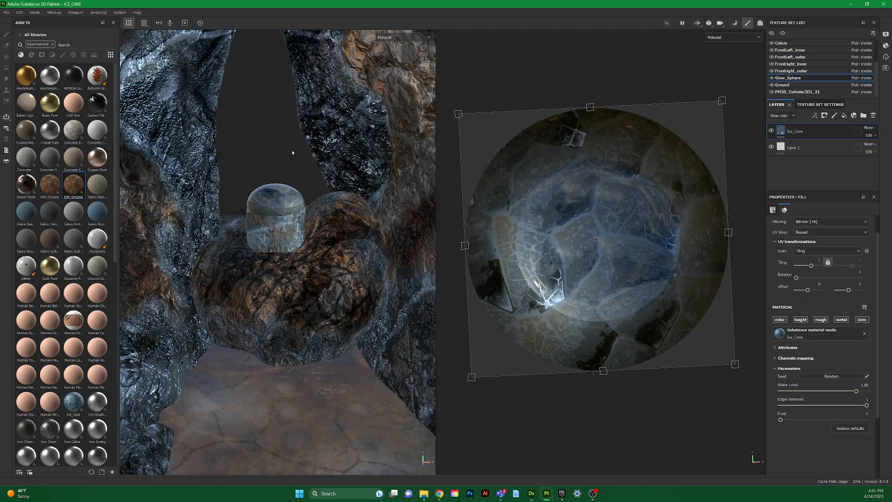
{"action": "left_click_drag", "start_coordinate": [294, 150], "coordinate": [272, 144], "text": "alt"}
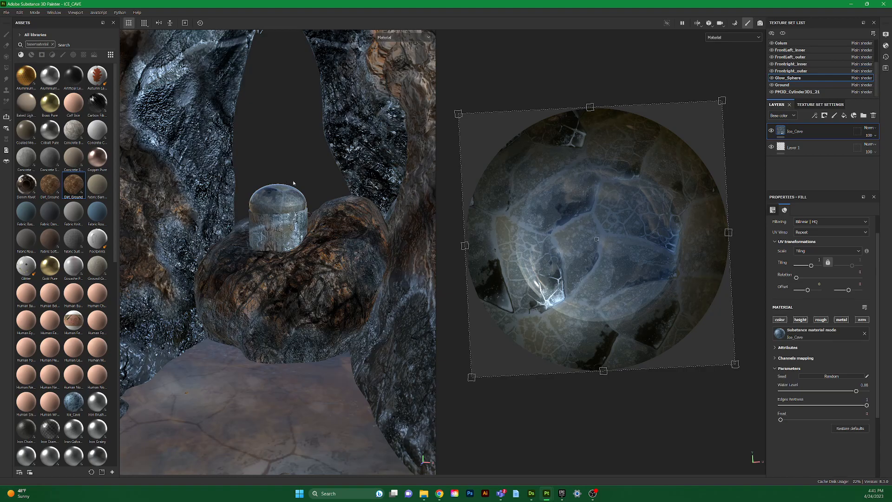
{"action": "scroll", "coordinate": [293, 183], "scroll_direction": "down", "scroll_amount": 5}
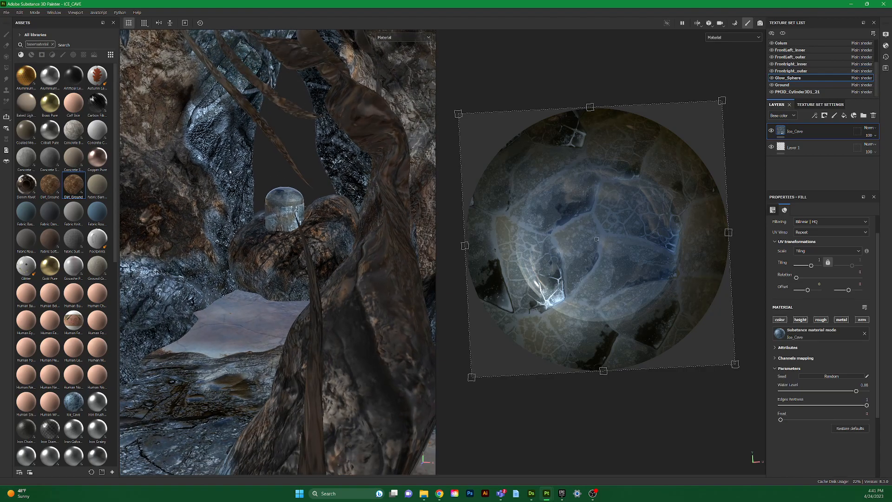
{"action": "left_click_drag", "start_coordinate": [239, 166], "coordinate": [258, 161], "text": "alt"}
{"action": "scroll", "coordinate": [254, 161], "scroll_direction": "down", "scroll_amount": 5}
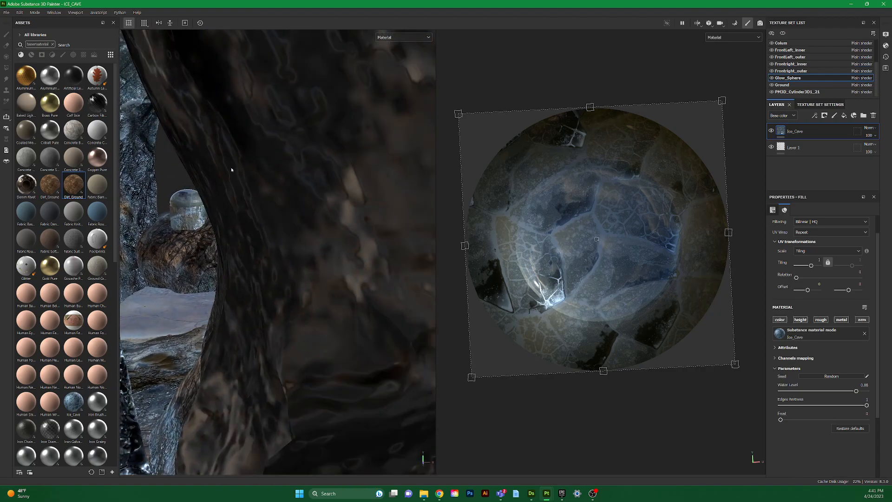
{"action": "key", "text": "f"}
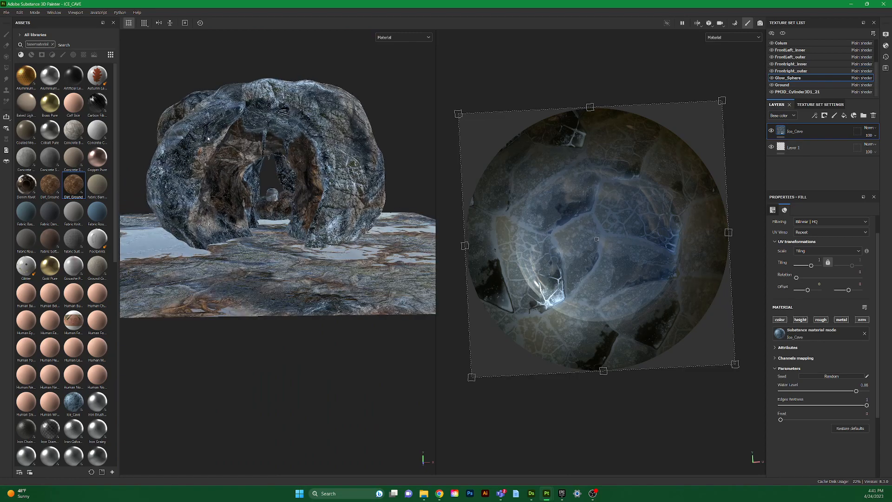
{"action": "scroll", "coordinate": [198, 100], "scroll_direction": "up", "scroll_amount": 2}
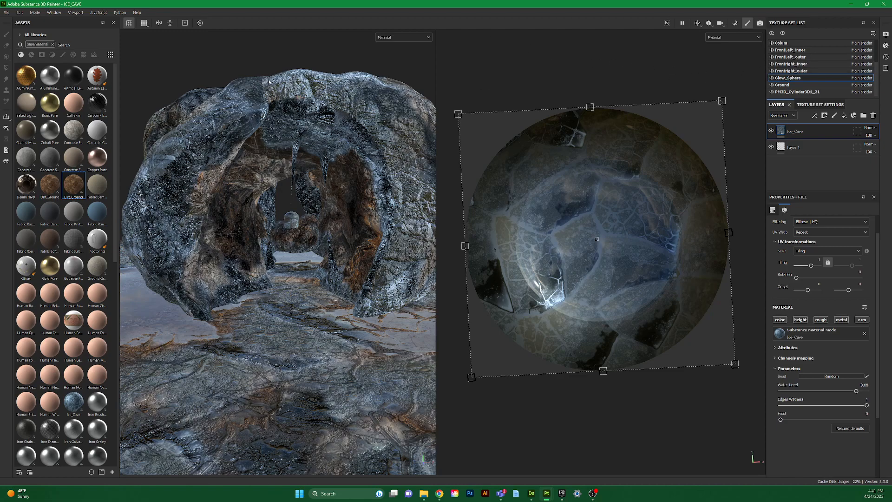
Enlarge the 3D view, look at the cave from behind and select the Frontright_outer texture set
{"action": "left_click_drag", "start_coordinate": [438, 74], "coordinate": [442, 73]}
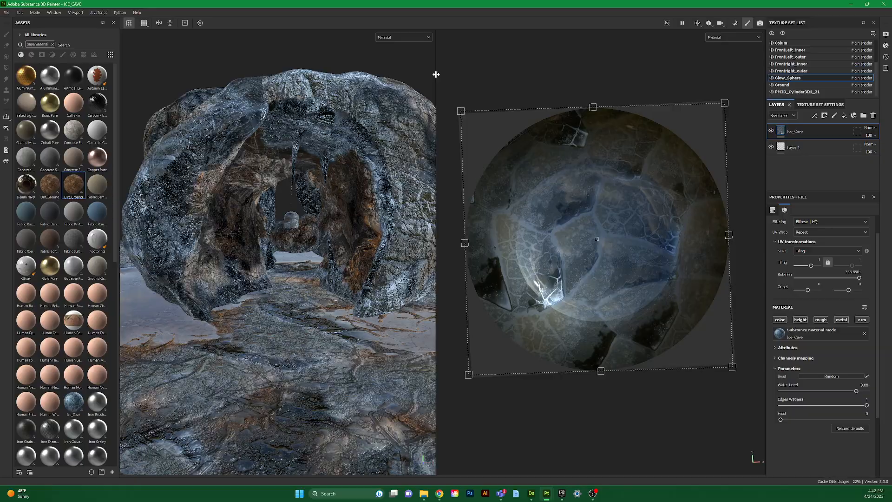
{"action": "key", "text": "F2"}
{"action": "left_click_drag", "start_coordinate": [601, 67], "coordinate": [825, 103], "text": "alt"}
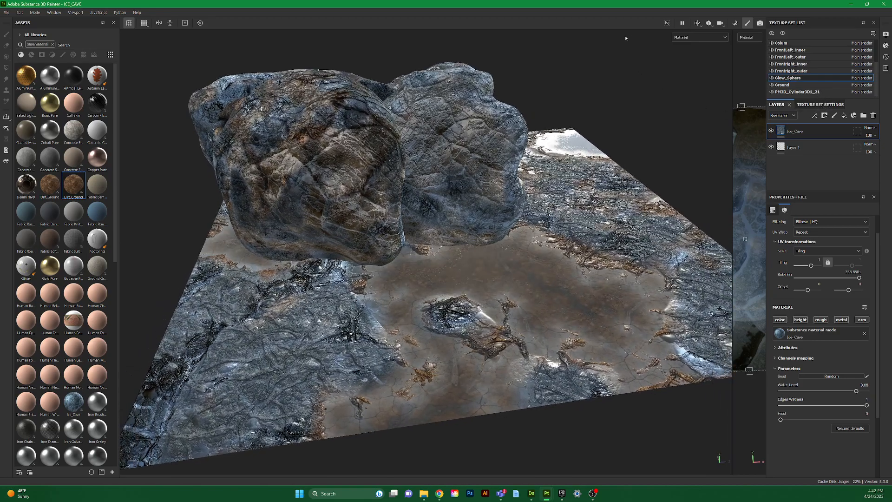
{"action": "left_click", "coordinate": [796, 71]}
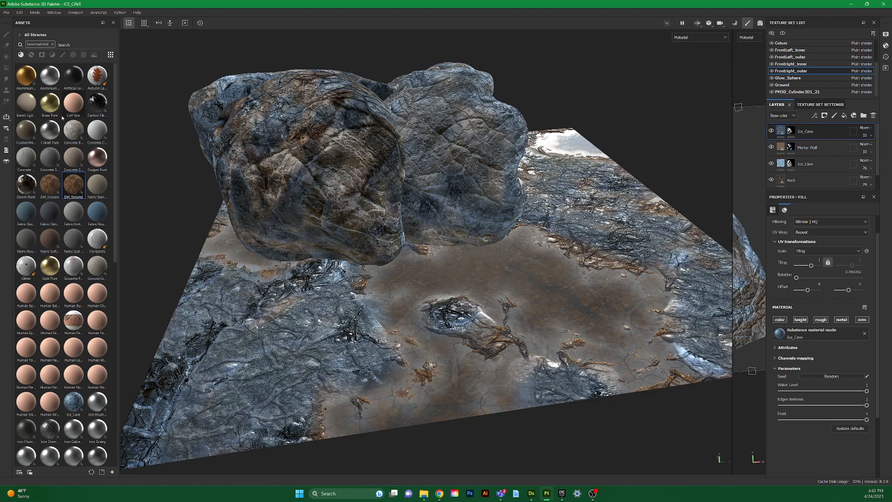
{"action": "mouse_move", "coordinate": [63, 157]}
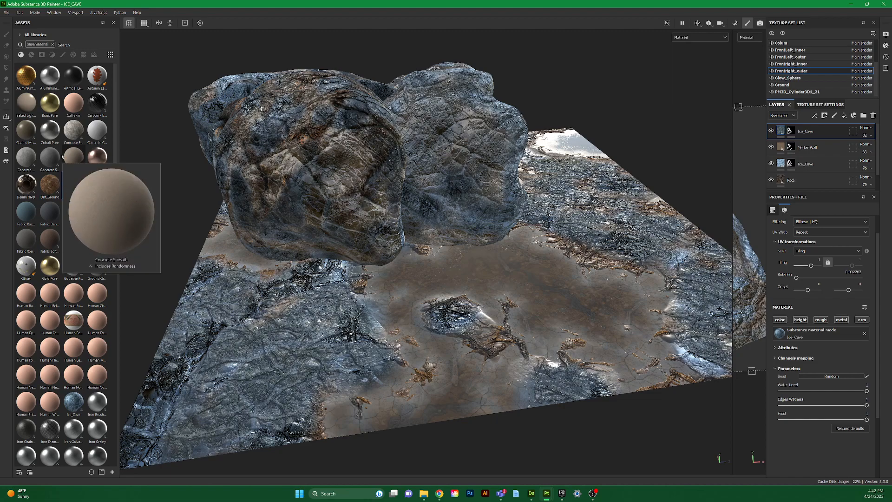
{"action": "mouse_move", "coordinate": [76, 133]}
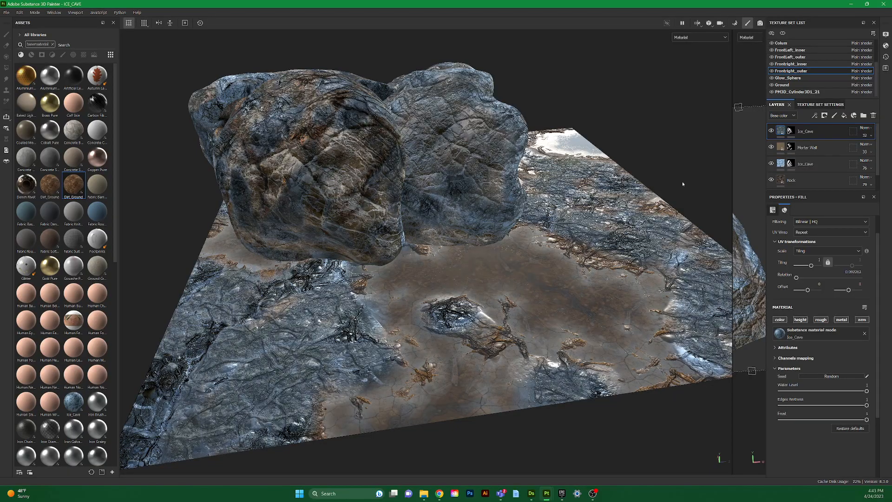
Hide the Frontright_outer and Frontright_inner texture sets to expose the inner wall on the cave's front-left side
{"action": "left_click_drag", "start_coordinate": [589, 85], "coordinate": [279, 77], "text": "alt"}
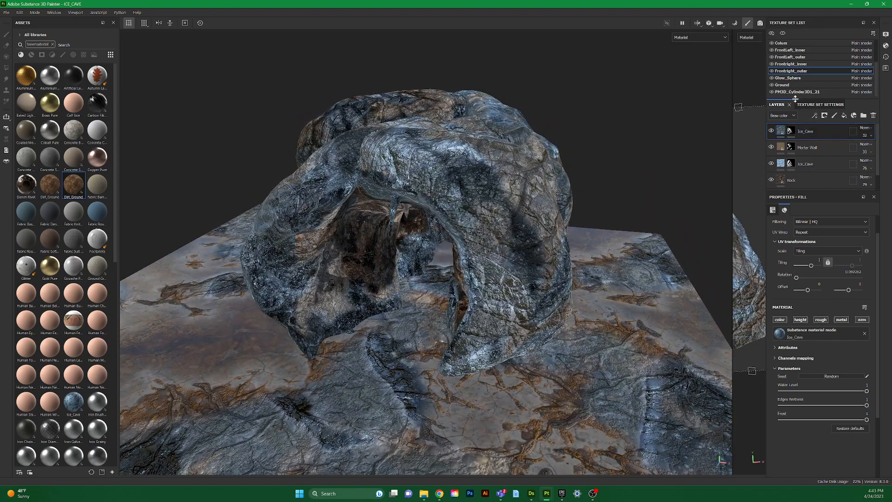
{"action": "scroll", "coordinate": [805, 87], "scroll_direction": "up", "scroll_amount": 2}
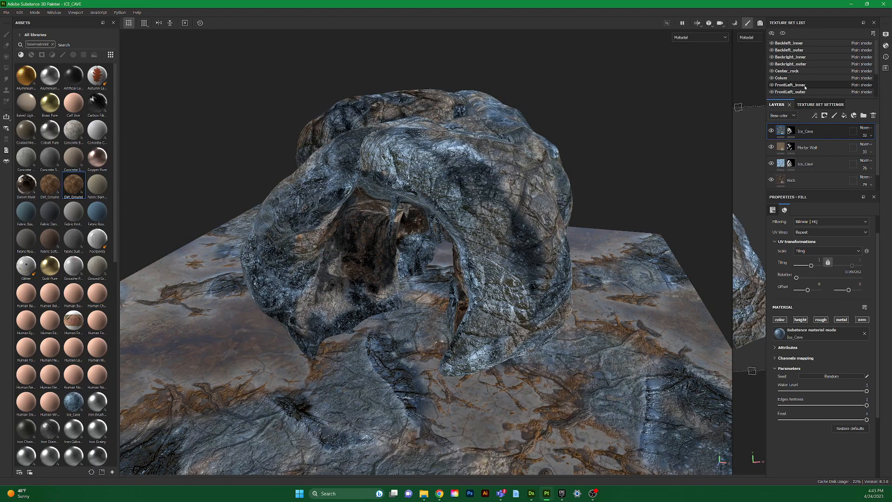
{"action": "scroll", "coordinate": [805, 87], "scroll_direction": "down", "scroll_amount": 1}
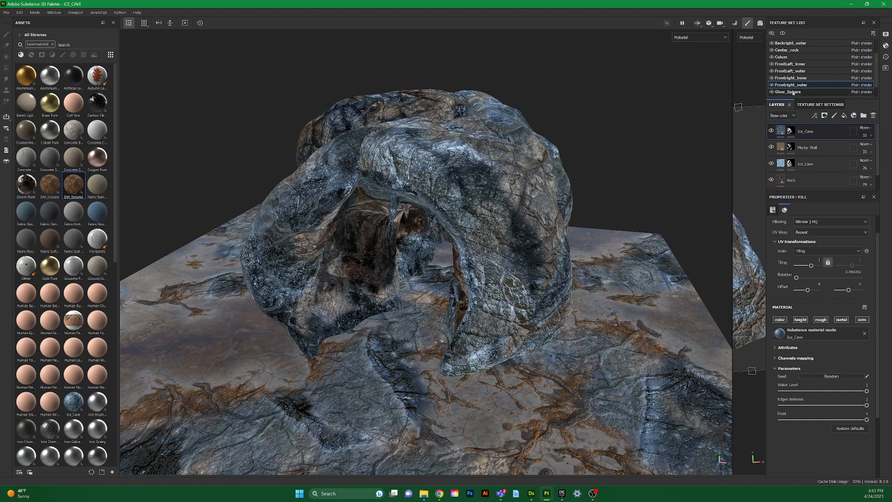
{"action": "scroll", "coordinate": [785, 95], "scroll_direction": "down", "scroll_amount": 1}
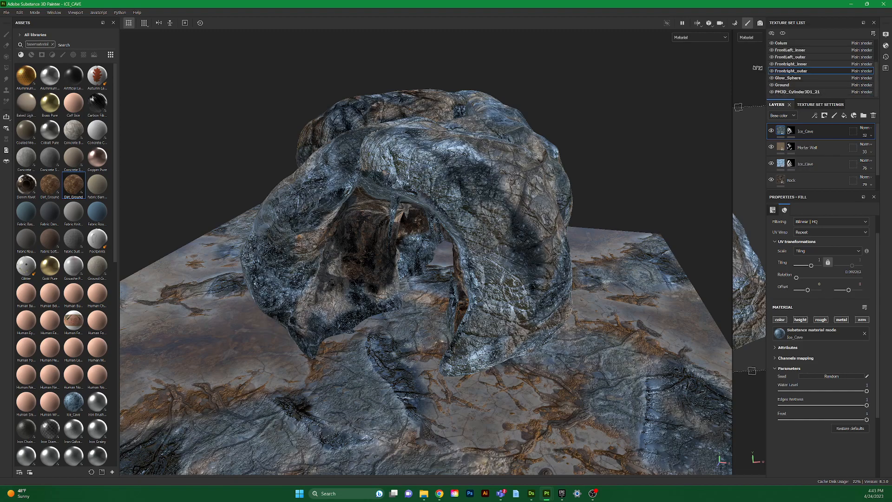
{"action": "left_click", "coordinate": [771, 71]}
{"action": "left_click", "coordinate": [771, 64]}
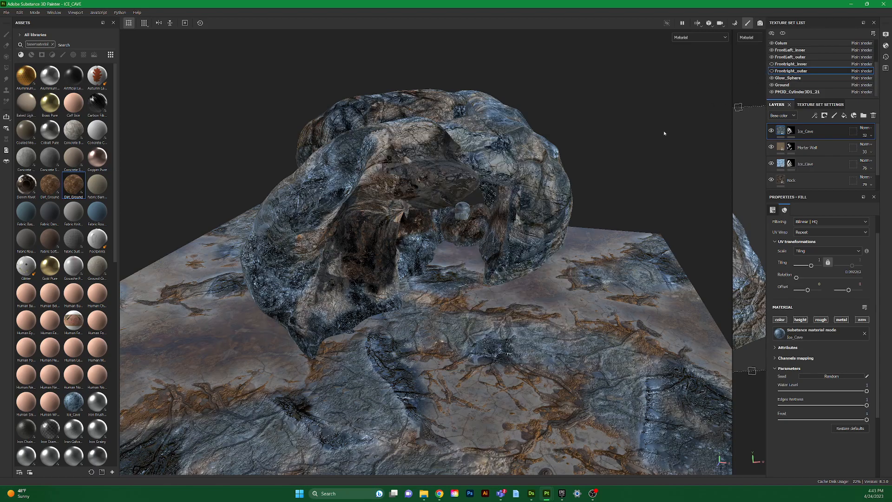
{"action": "left_click_drag", "start_coordinate": [578, 99], "coordinate": [497, 51], "text": "alt"}
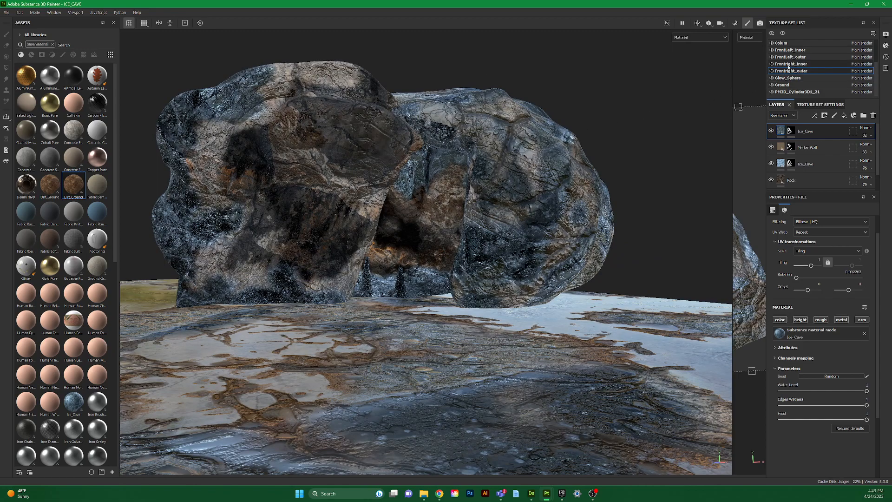
Enlarge the 2D view for the FrontLeft_inner texture set and set its Concrete Clean layer's opacity to 10
{"action": "left_click", "coordinate": [775, 50]}
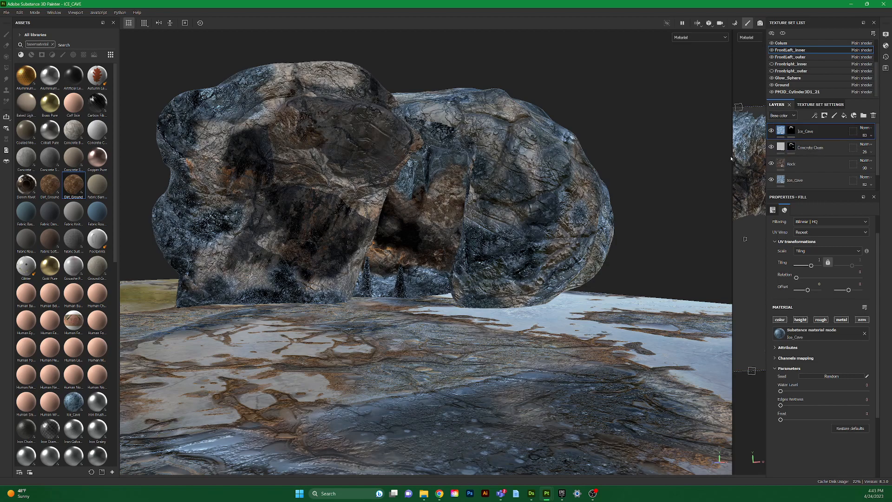
{"action": "left_click_drag", "start_coordinate": [732, 158], "coordinate": [425, 164]}
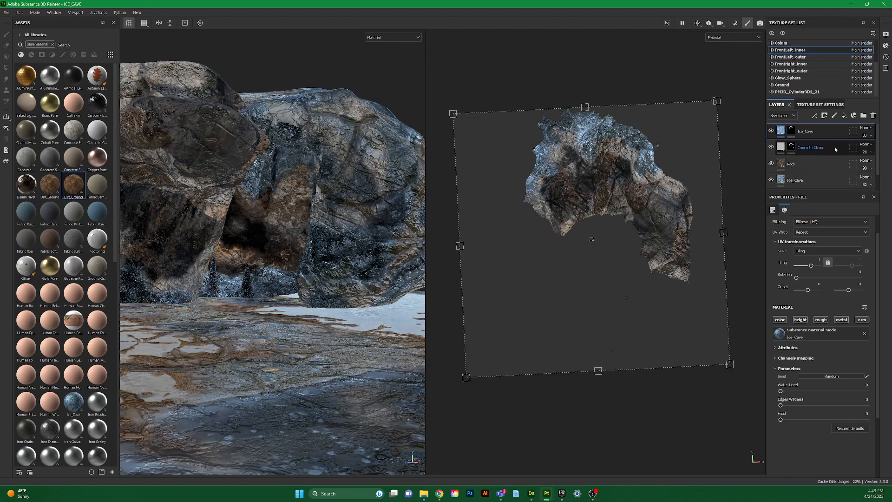
{"action": "left_click", "coordinate": [870, 152]}
{"action": "left_click_drag", "start_coordinate": [867, 164], "coordinate": [862, 165]}
{"action": "left_click", "coordinate": [870, 152]}
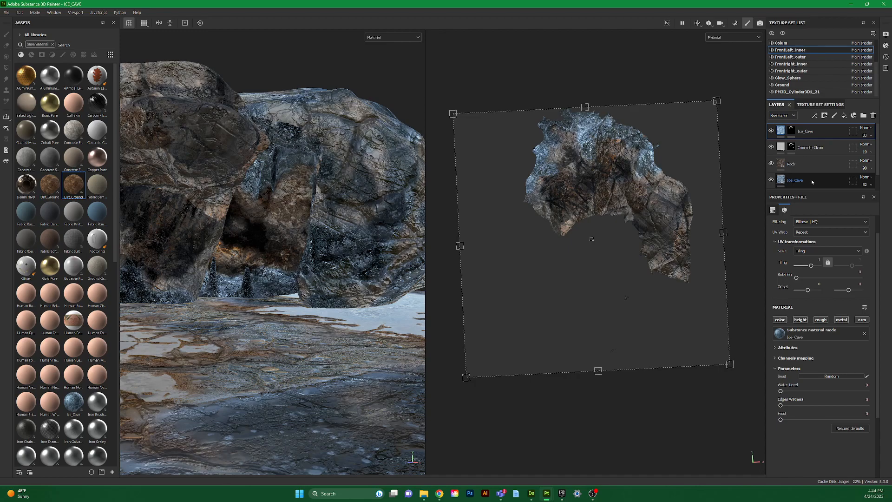
Compare FrontLeft_inner with and without its lower Ice_Cave fill layer, and set that layer's Water Level to 0.33
{"action": "left_click", "coordinate": [771, 180]}
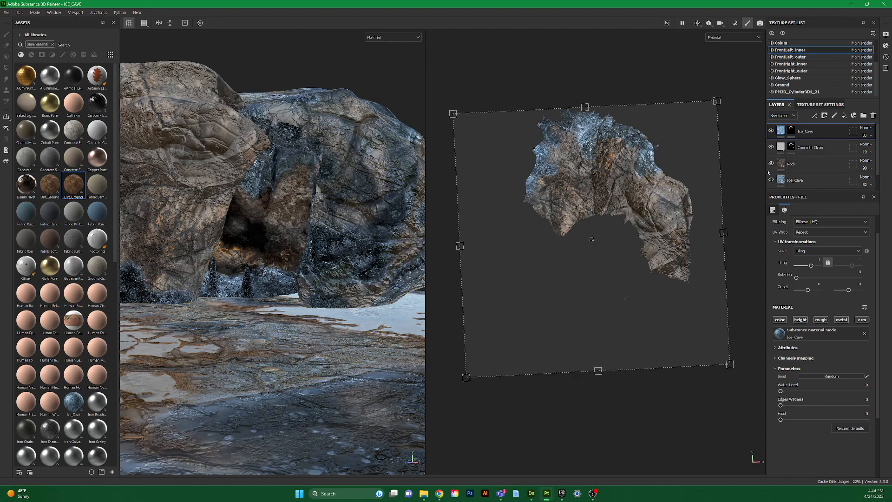
{"action": "left_click", "coordinate": [771, 180]}
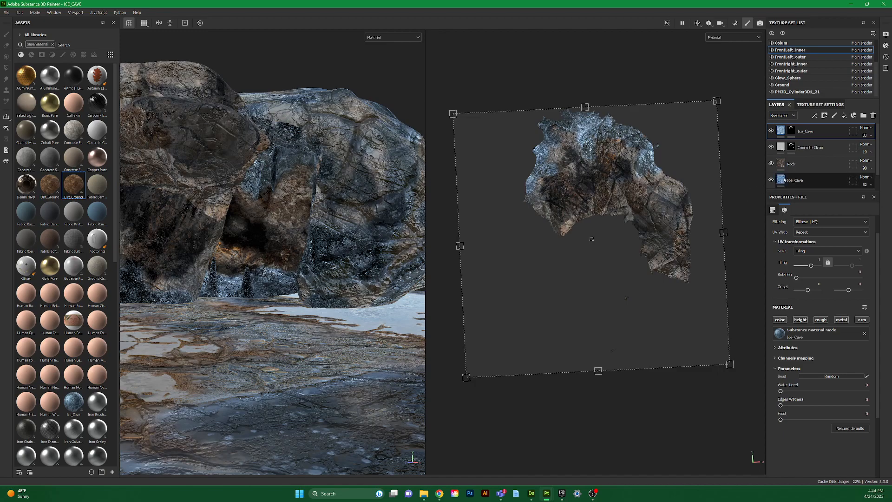
{"action": "left_click", "coordinate": [813, 181]}
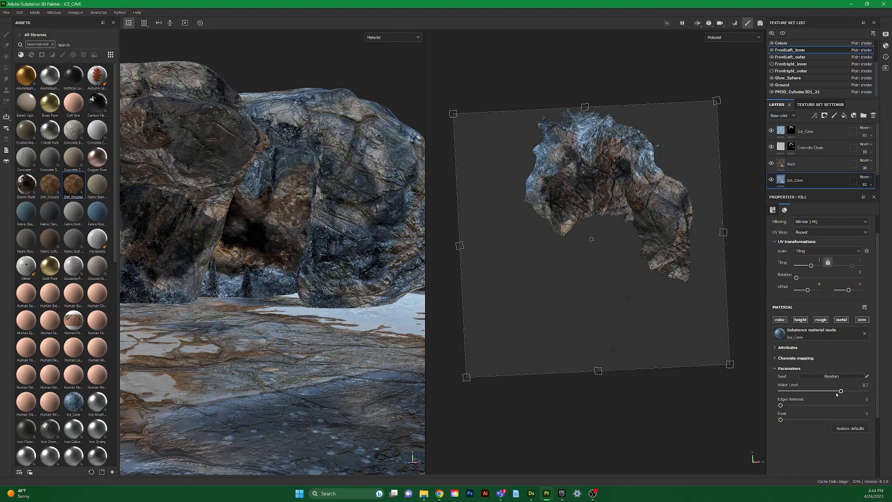
{"action": "left_click_drag", "start_coordinate": [837, 393], "coordinate": [786, 393]}
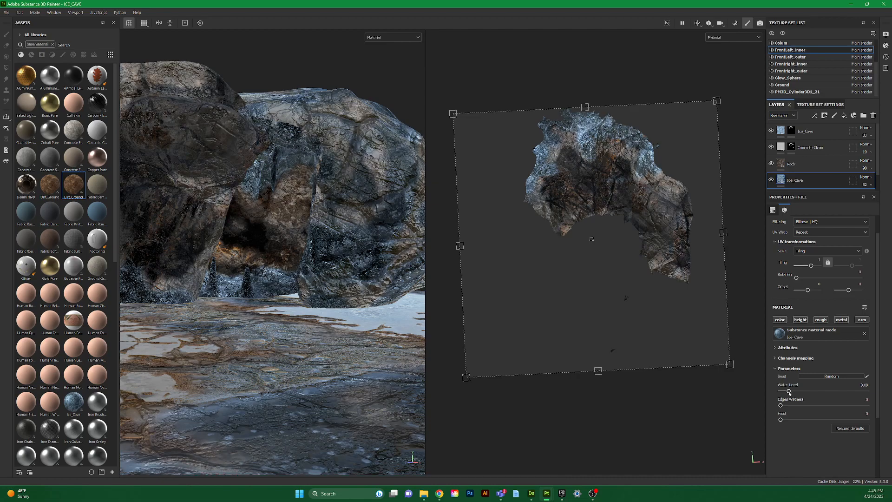
{"action": "left_click_drag", "start_coordinate": [789, 391], "coordinate": [781, 392]}
{"action": "left_click_drag", "start_coordinate": [781, 391], "coordinate": [801, 391]}
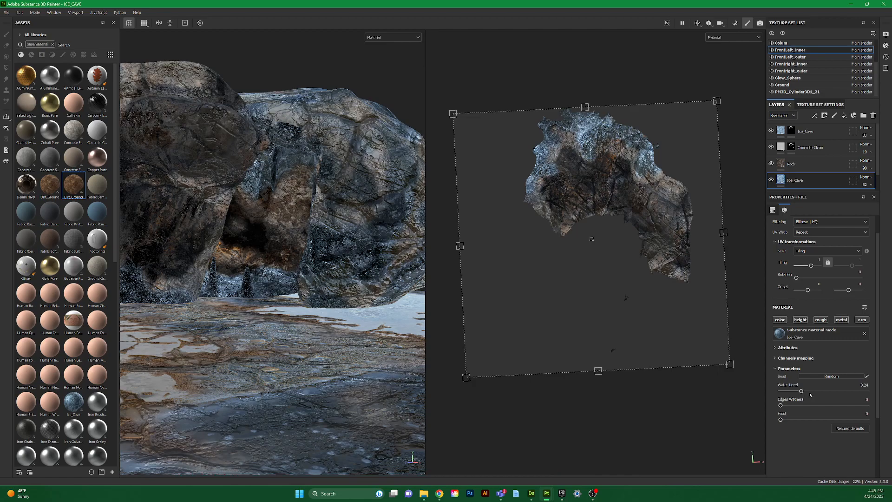
{"action": "left_click_drag", "start_coordinate": [801, 391], "coordinate": [840, 391]}
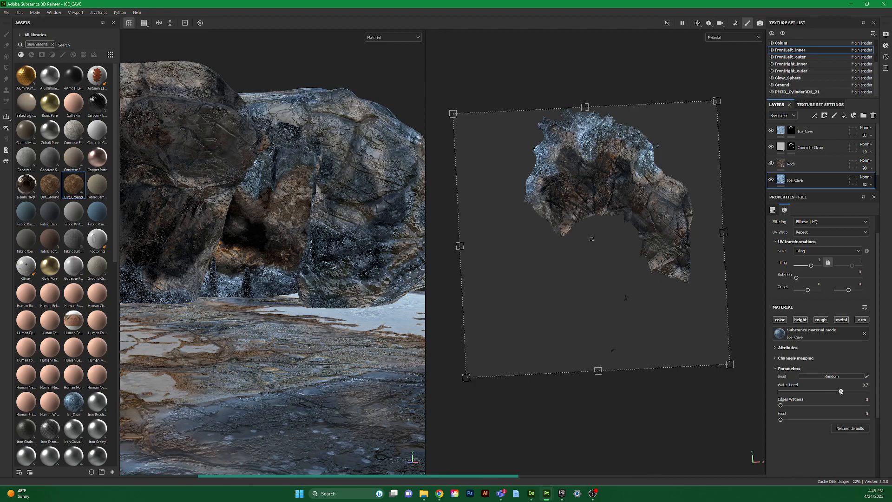
{"action": "left_click_drag", "start_coordinate": [840, 391], "coordinate": [815, 392]}
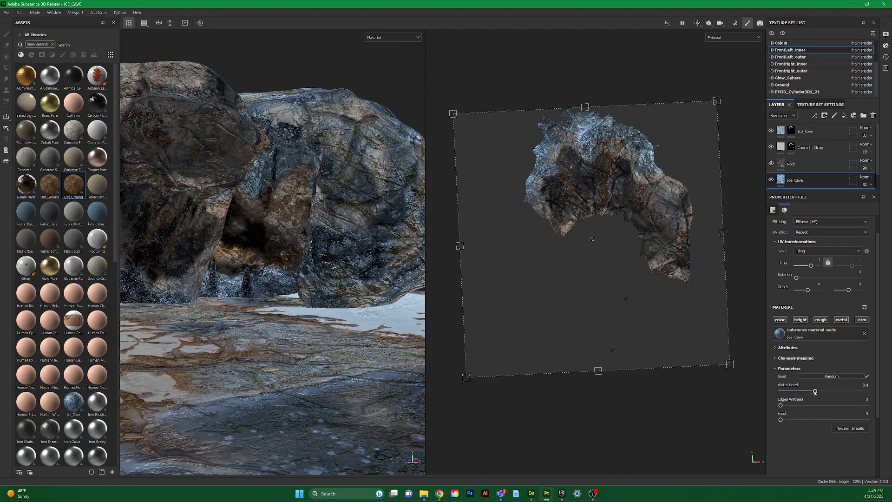
{"action": "left_click_drag", "start_coordinate": [815, 391], "coordinate": [809, 392]}
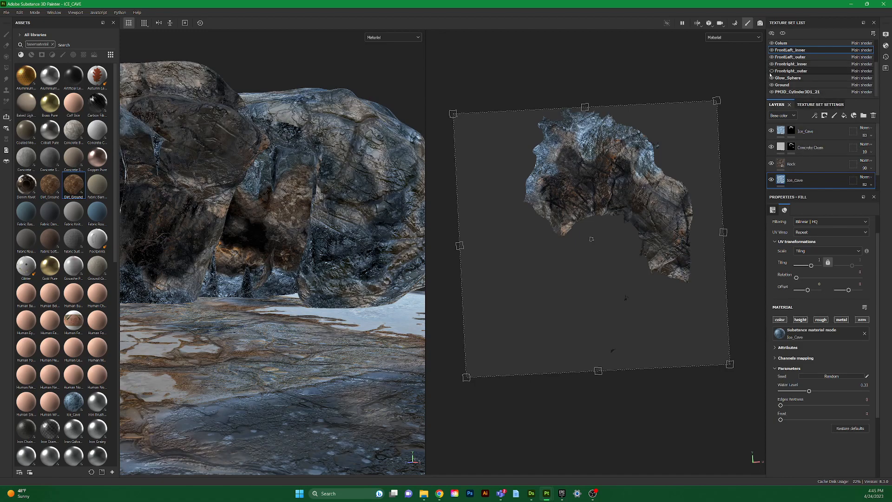
Show both front-right texture sets again and set the Water Level of Frontright_inner's lower Ice_Cave layer to 0.88
{"action": "left_click", "coordinate": [771, 71]}
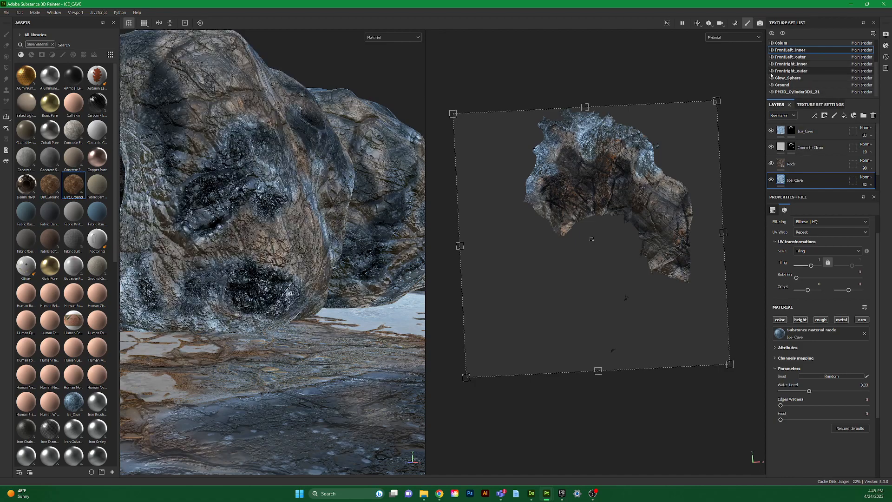
{"action": "left_click", "coordinate": [805, 64]}
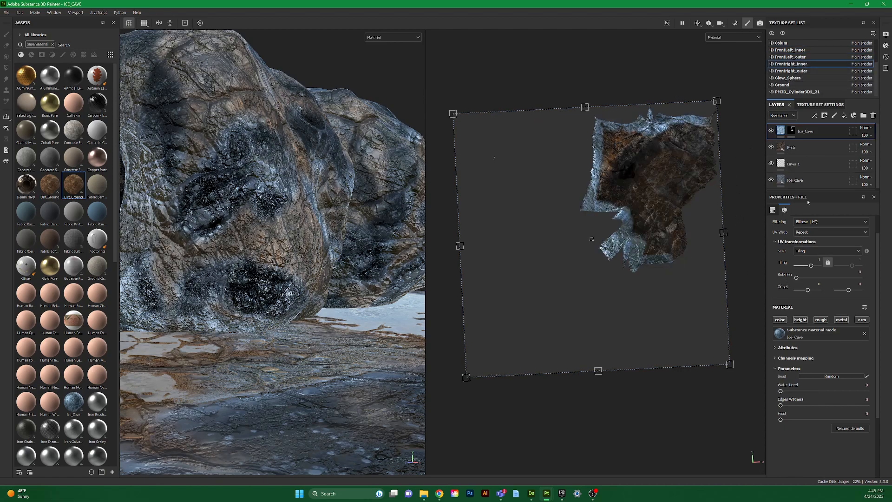
{"action": "left_click", "coordinate": [809, 183]}
{"action": "left_click", "coordinate": [840, 391]}
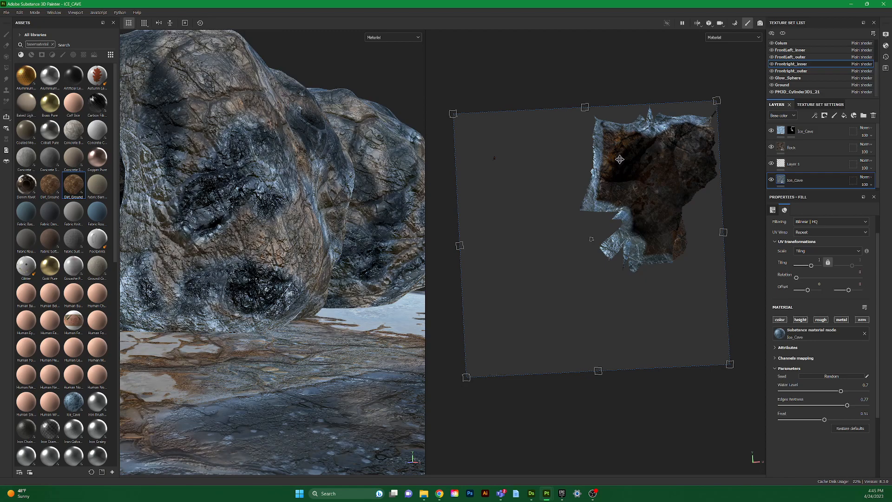
{"action": "left_click_drag", "start_coordinate": [840, 391], "coordinate": [856, 391]}
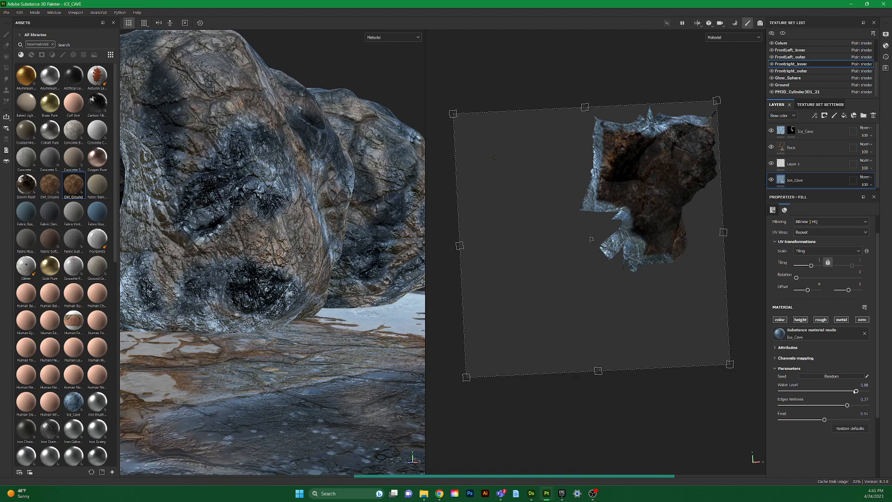
Compare FrontLeft_inner with and without its Concrete Clean layer, delete that layer, and save the project
{"action": "left_click", "coordinate": [794, 73]}
{"action": "left_click", "coordinate": [799, 52]}
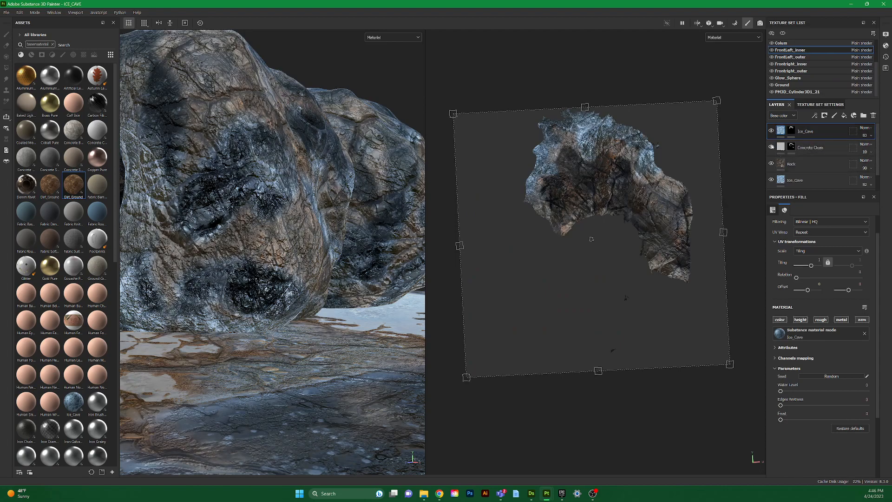
{"action": "left_click", "coordinate": [772, 147]}
{"action": "left_click", "coordinate": [771, 147]}
{"action": "left_click", "coordinate": [772, 147]}
{"action": "left_click", "coordinate": [827, 147]}
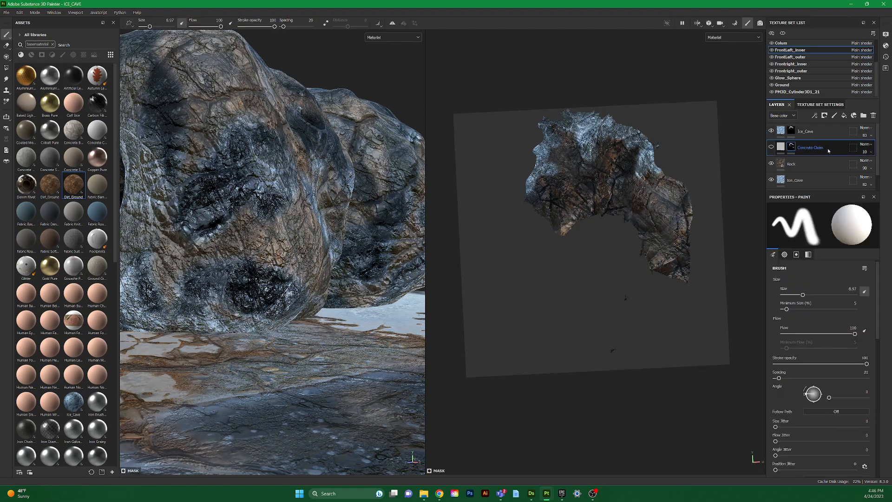
{"action": "key", "text": "Delete"}
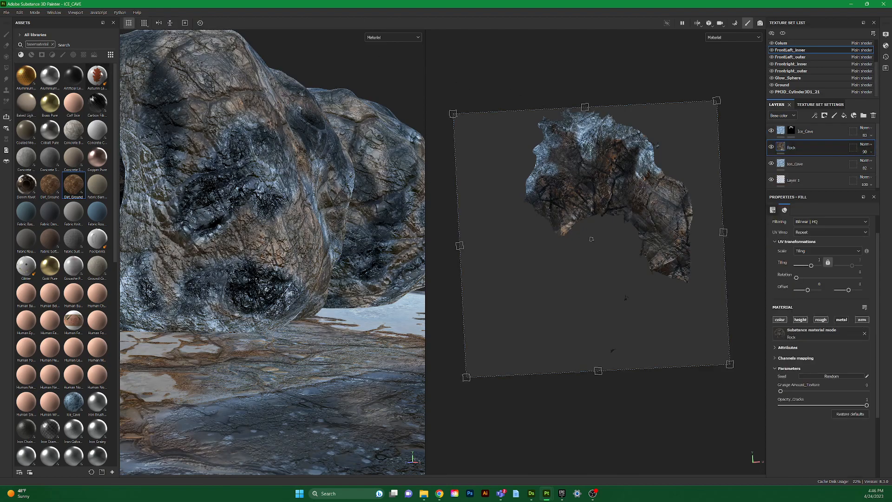
{"action": "left_click", "coordinate": [6, 12]}
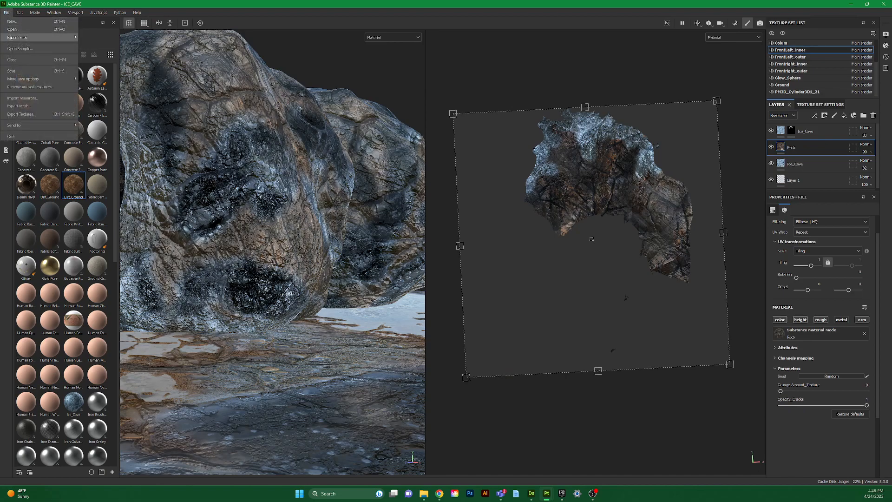
{"action": "left_click", "coordinate": [21, 71]}
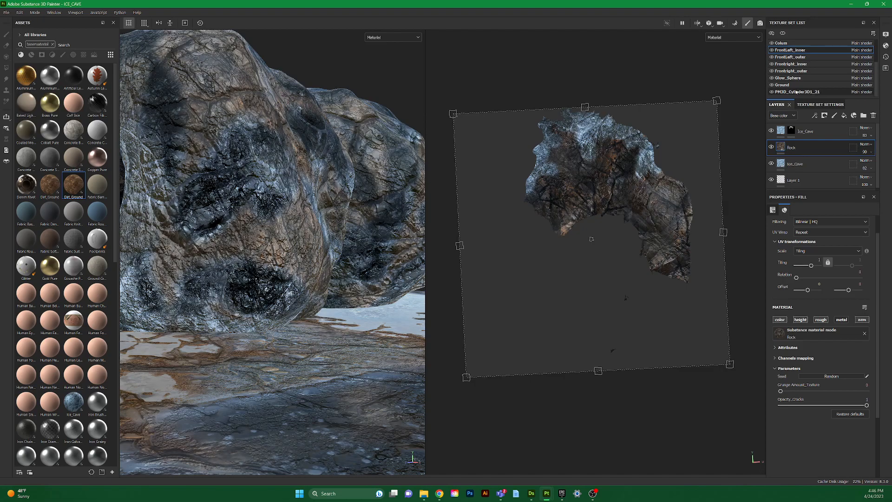
Delete the Concrete Bare layer from the Backright_inner texture set
{"action": "left_click", "coordinate": [818, 64]}
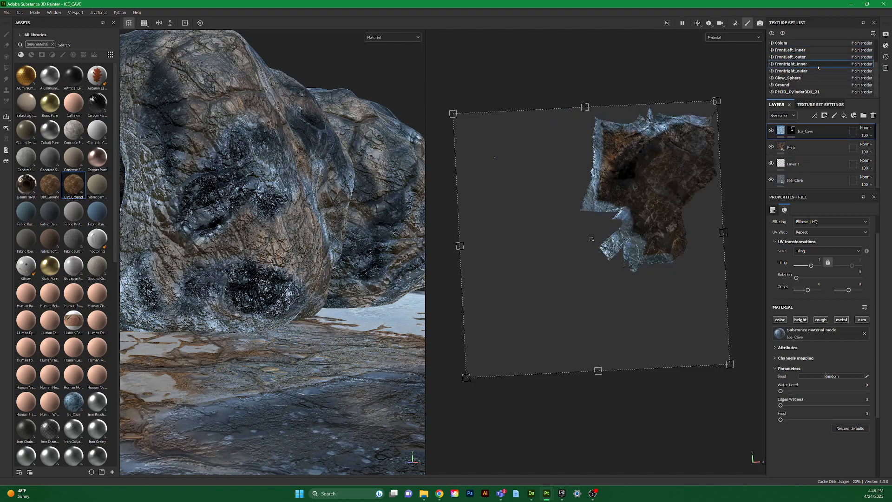
{"action": "scroll", "coordinate": [815, 51], "scroll_direction": "up", "scroll_amount": 3}
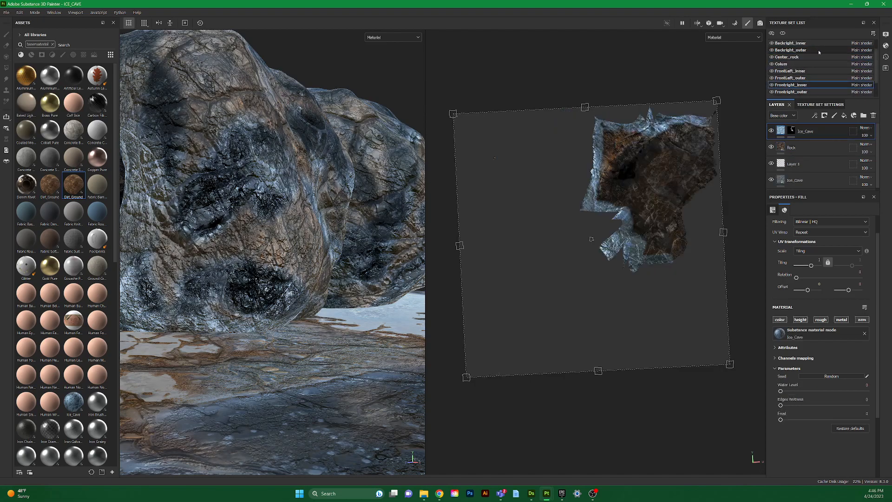
{"action": "left_click", "coordinate": [814, 59]}
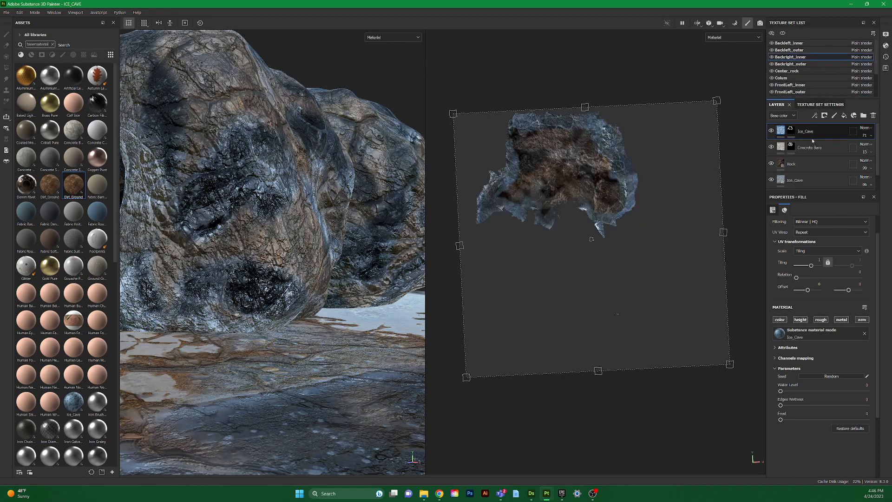
{"action": "left_click", "coordinate": [835, 148]}
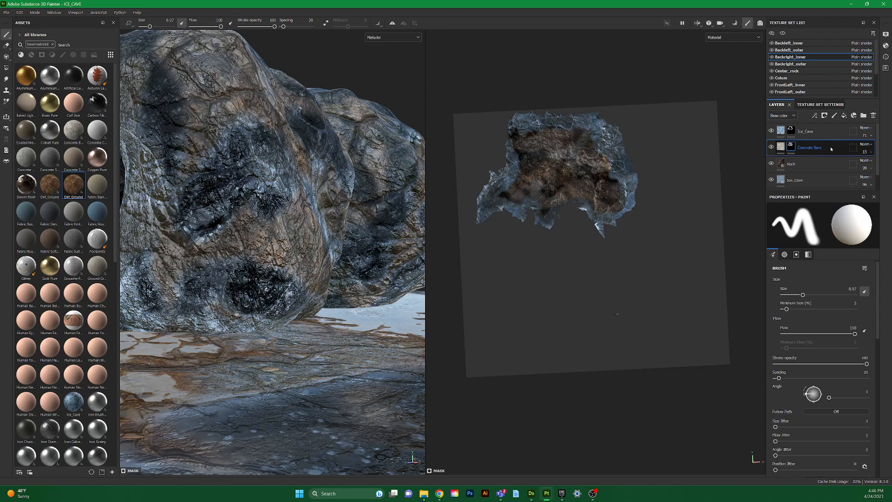
{"action": "key", "text": "Delete"}
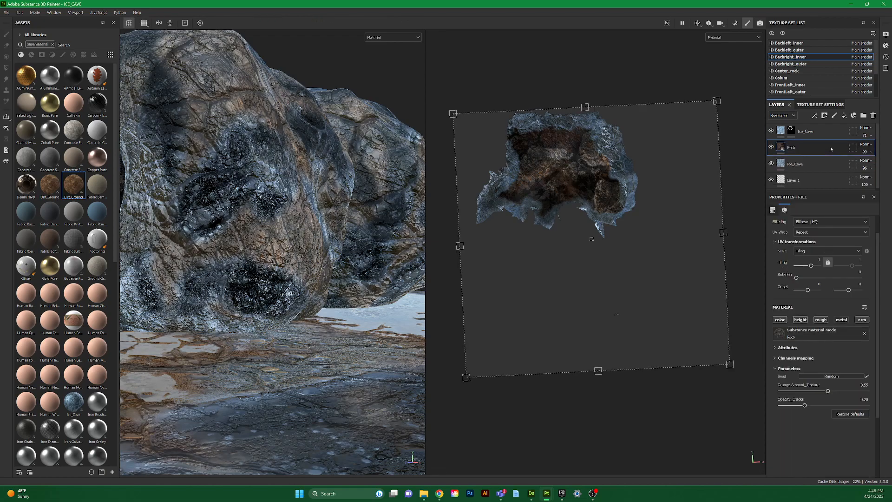
Set Backright_inner's lower Ice_Cave layer to Frost 0, Edges Wetness 0.47 and Water Level 0.61
{"action": "left_click", "coordinate": [813, 165]}
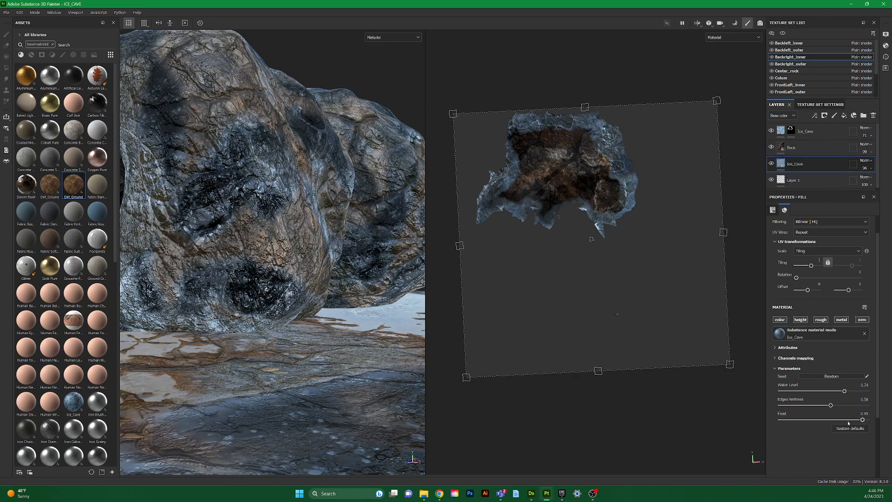
{"action": "left_click_drag", "start_coordinate": [845, 420], "coordinate": [781, 420]}
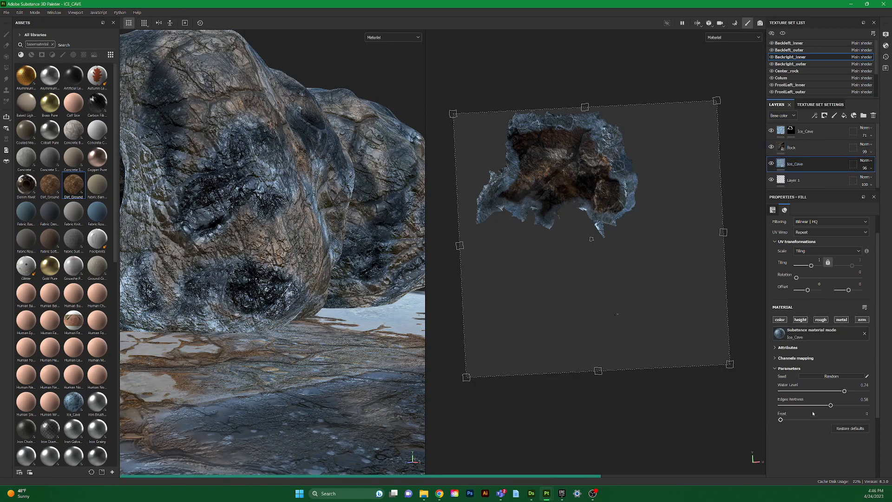
{"action": "mouse_move", "coordinate": [830, 405]}
{"action": "left_mouse_down"}
{"action": "mouse_move", "coordinate": [821, 405]}
{"action": "mouse_move", "coordinate": [838, 391]}
{"action": "mouse_move", "coordinate": [820, 392]}
{"action": "left_mouse_up"}
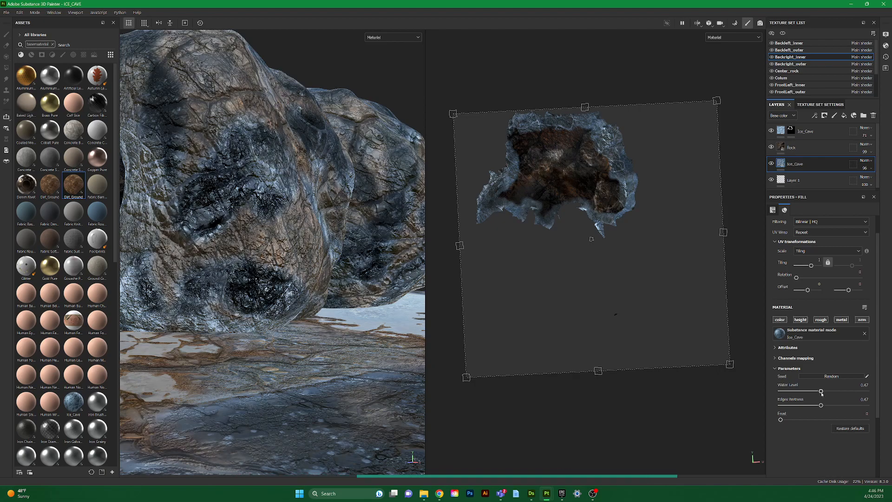
{"action": "left_click_drag", "start_coordinate": [820, 391], "coordinate": [838, 392]}
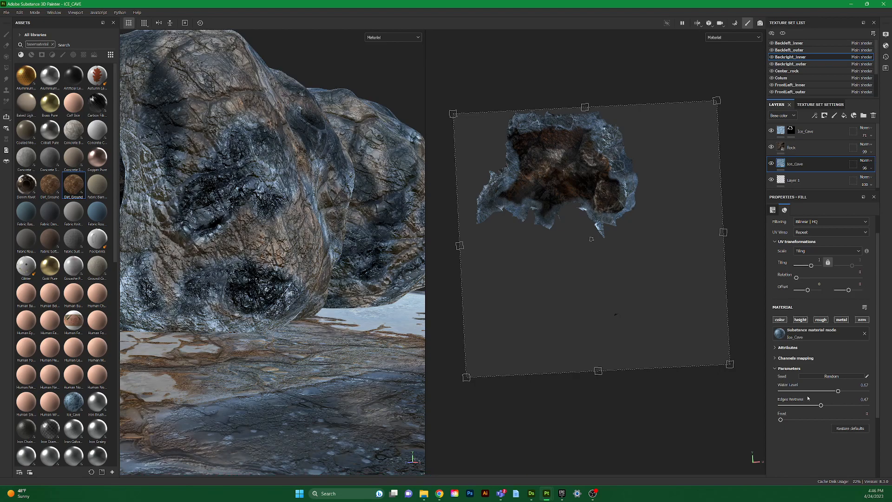
{"action": "left_click_drag", "start_coordinate": [838, 392], "coordinate": [833, 391]}
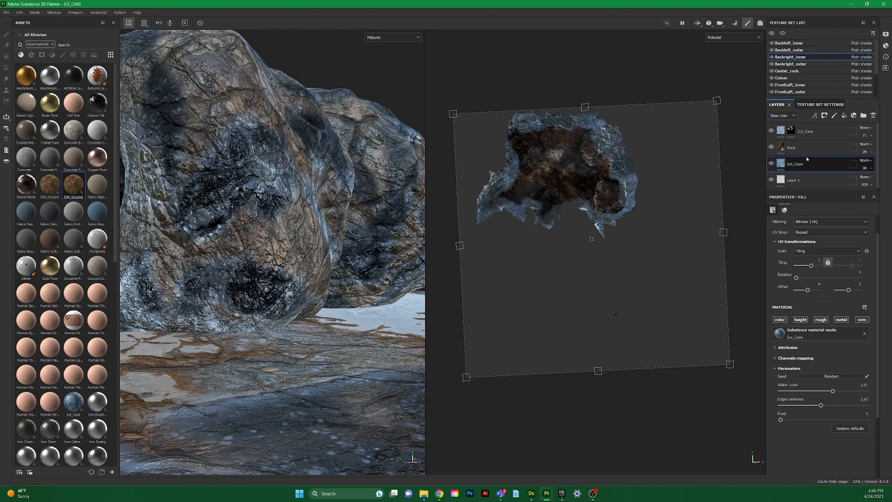
Delete Backleft_inner's Concrete Bare layer and set its lower Ice_Cave layer to Edges Wetness 0.26 and Water Level 0.35
{"action": "left_click", "coordinate": [808, 44]}
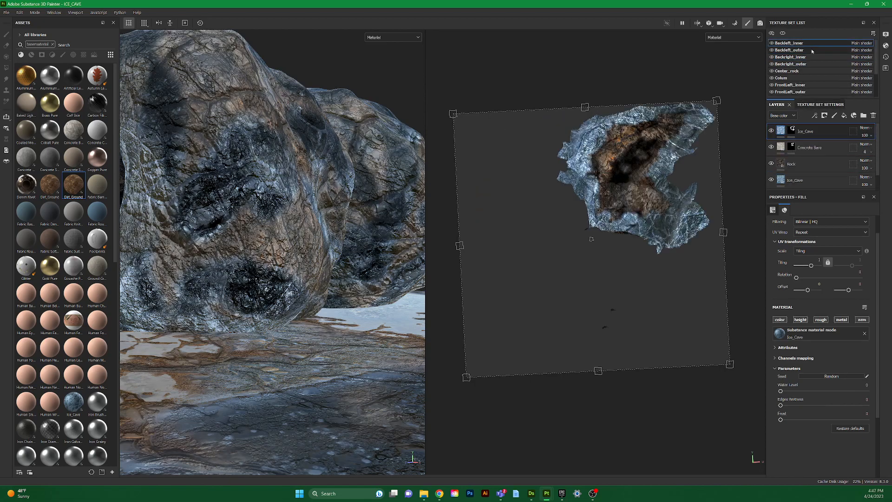
{"action": "left_click", "coordinate": [822, 148]}
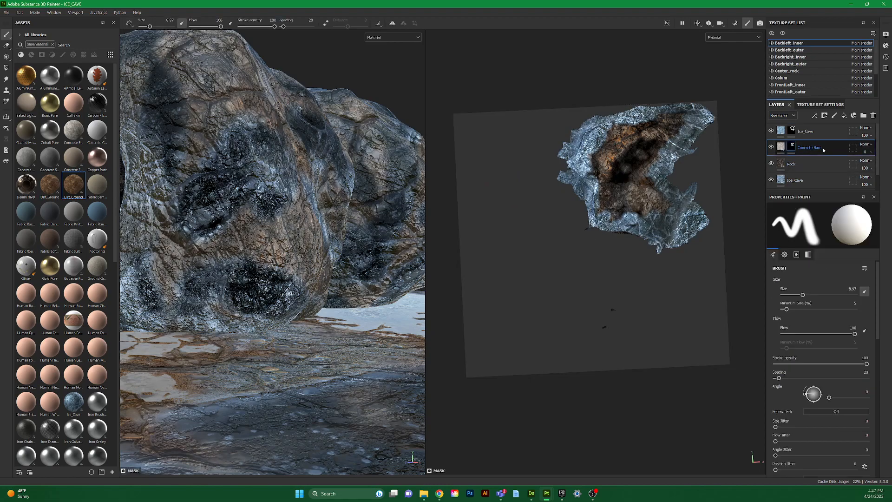
{"action": "key", "text": "Delete"}
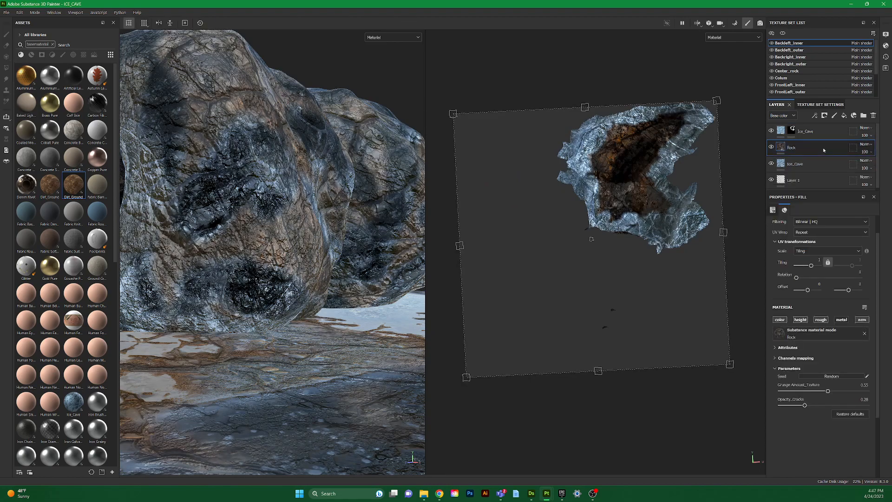
{"action": "left_click", "coordinate": [820, 164]}
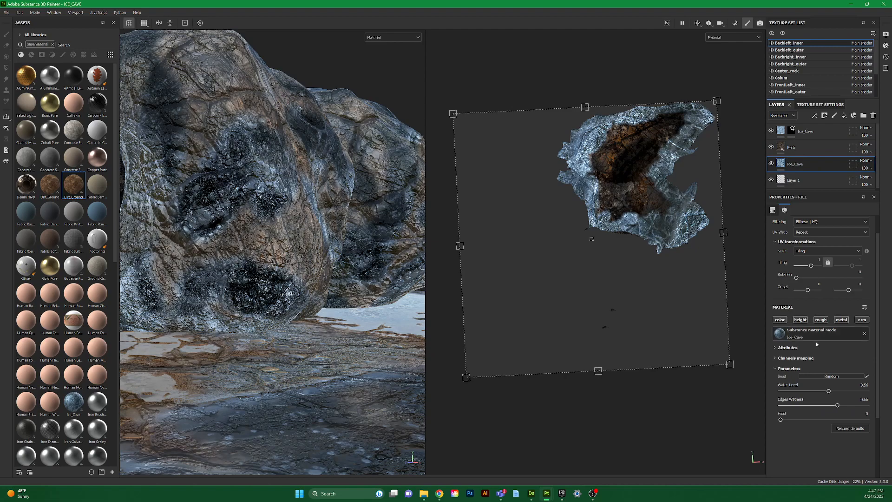
{"action": "left_click_drag", "start_coordinate": [829, 407], "coordinate": [810, 392]}
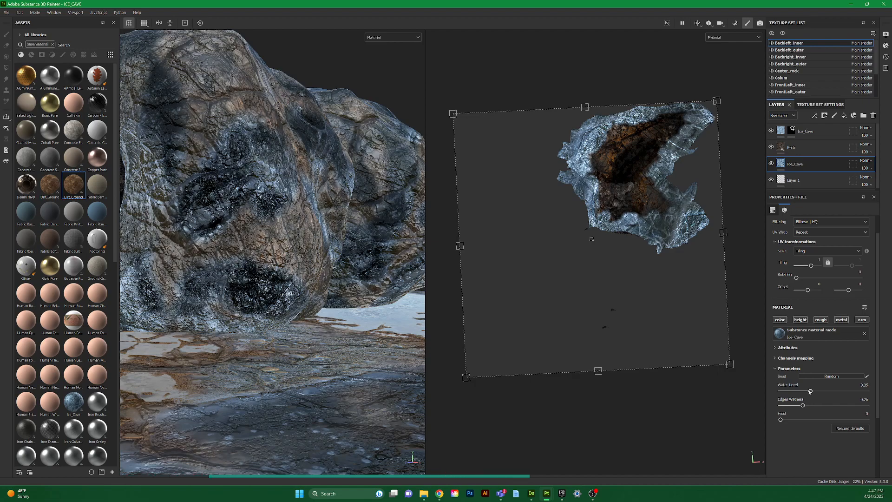
Set Backleft_inner's layer opacities to 31 for the upper Ice_Cave, 95 for Rock and 52 for the lower Ice_Cave
{"action": "left_click", "coordinate": [871, 135]}
{"action": "left_click_drag", "start_coordinate": [883, 148], "coordinate": [874, 148]}
{"action": "left_click", "coordinate": [870, 168]}
{"action": "left_click_drag", "start_coordinate": [874, 181], "coordinate": [887, 165]}
{"action": "left_click", "coordinate": [870, 152]}
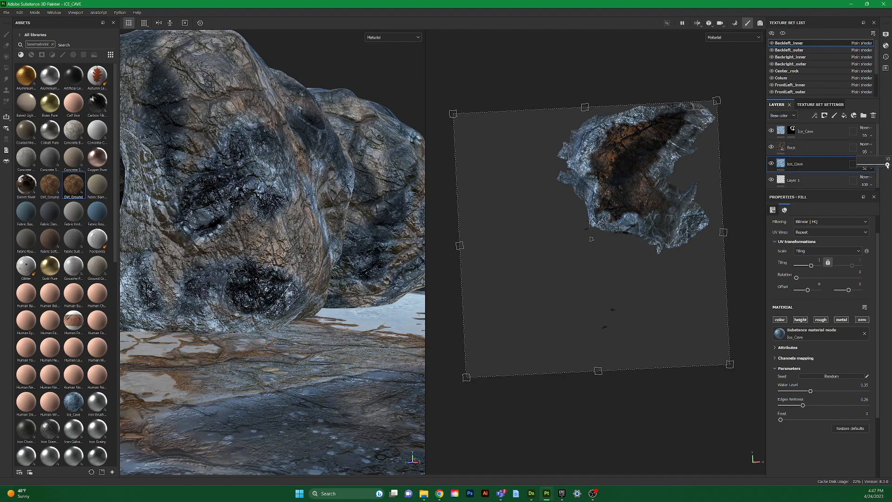
{"action": "left_click", "coordinate": [865, 135]}
{"action": "left_click_drag", "start_coordinate": [874, 148], "coordinate": [869, 148]}
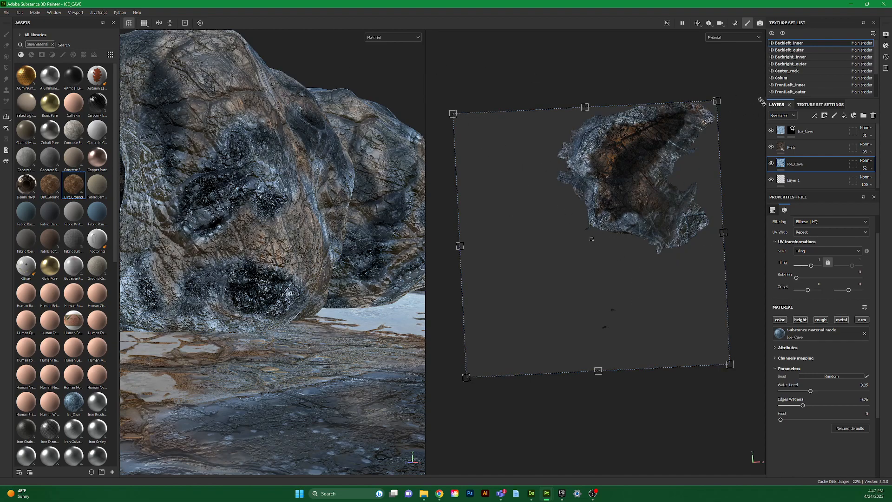
Add the Ice_Cave material as a fill layer directly beneath the wood layer in the Colum texture set
{"action": "left_click", "coordinate": [781, 77]}
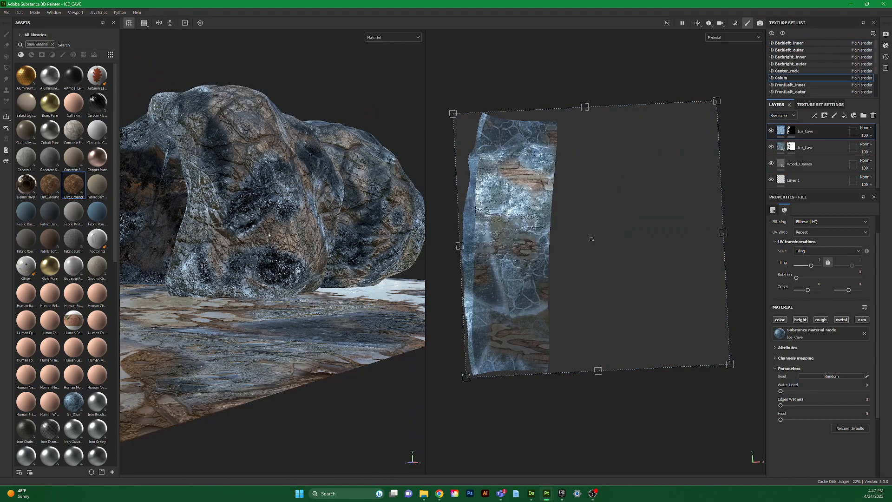
{"action": "scroll", "coordinate": [217, 218], "scroll_direction": "up", "scroll_amount": 1}
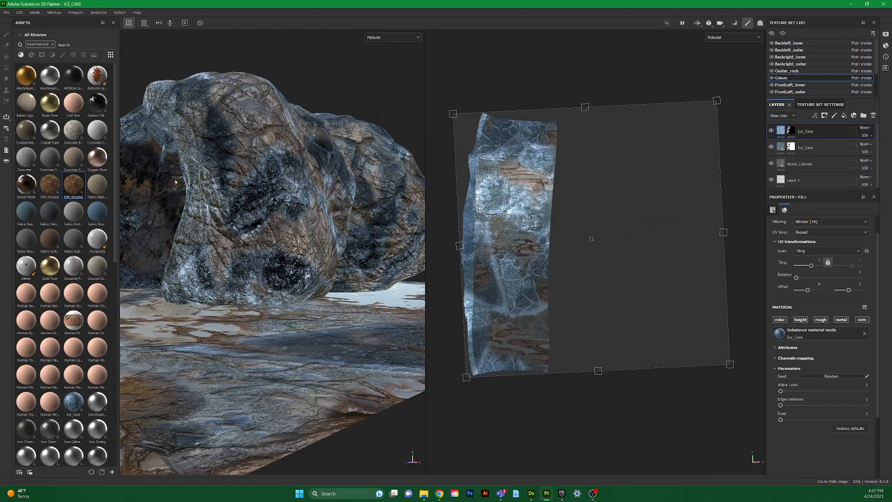
{"action": "left_click_drag", "start_coordinate": [176, 182], "coordinate": [281, 221], "text": "alt"}
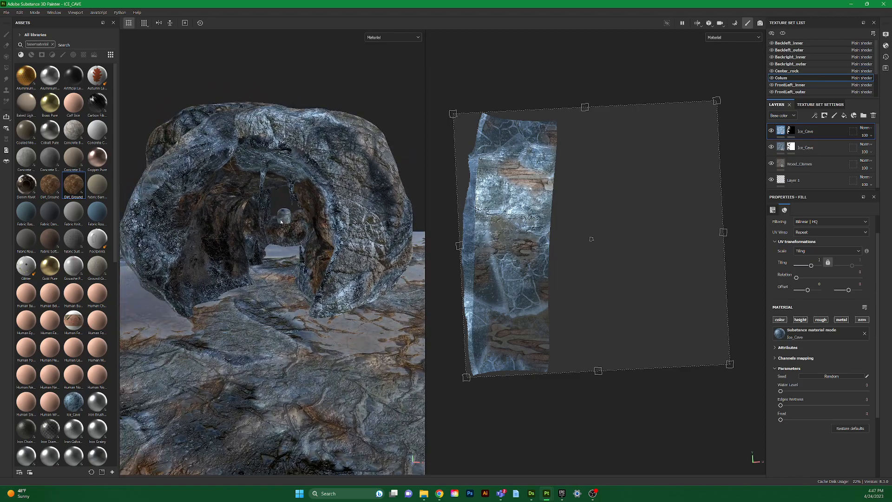
{"action": "mouse_move", "coordinate": [212, 143]}
{"action": "left_mouse_down", "text": "alt"}
{"action": "mouse_move", "coordinate": [270, 151]}
{"action": "mouse_move", "coordinate": [213, 142]}
{"action": "left_mouse_up", "text": "alt"}
{"action": "right_click_drag", "start_coordinate": [212, 141], "coordinate": [301, 249], "text": "alt"}
{"action": "scroll", "coordinate": [301, 249], "scroll_direction": "up", "scroll_amount": 5}
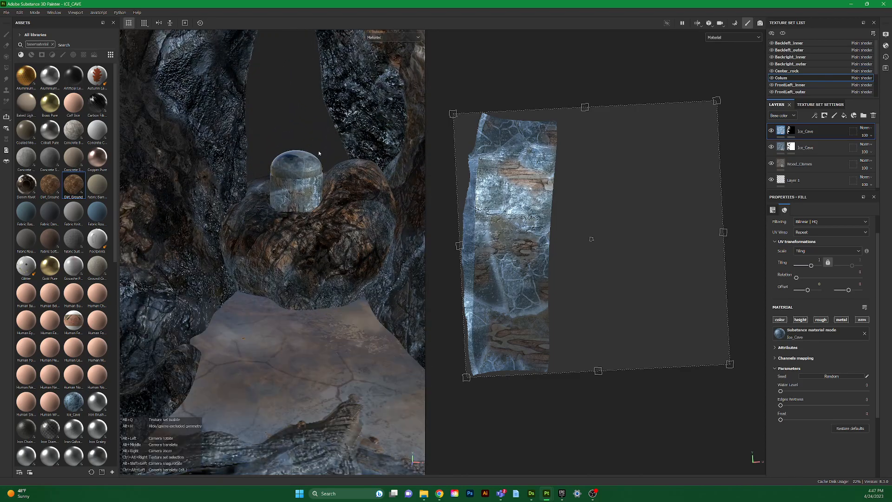
{"action": "scroll", "coordinate": [320, 190], "scroll_direction": "up", "scroll_amount": 4}
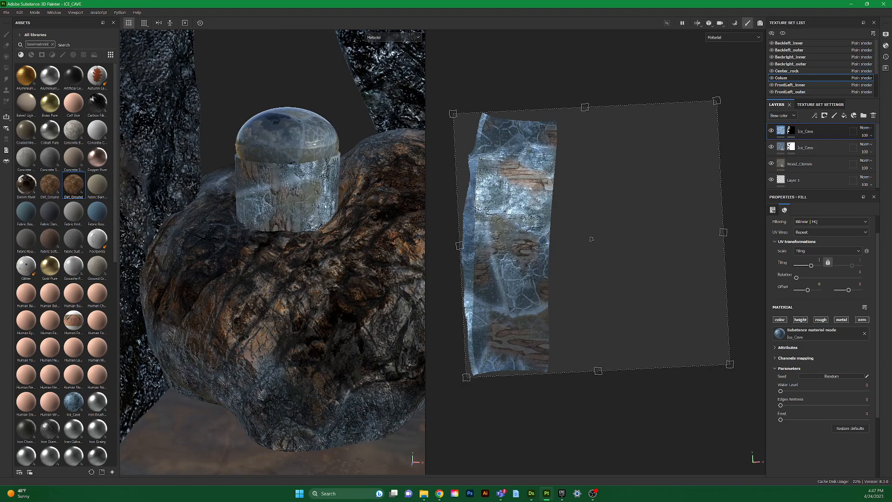
{"action": "left_click", "coordinate": [871, 169]}
{"action": "left_click_drag", "start_coordinate": [882, 182], "coordinate": [891, 182]}
{"action": "left_click_drag", "start_coordinate": [73, 402], "coordinate": [800, 173]}
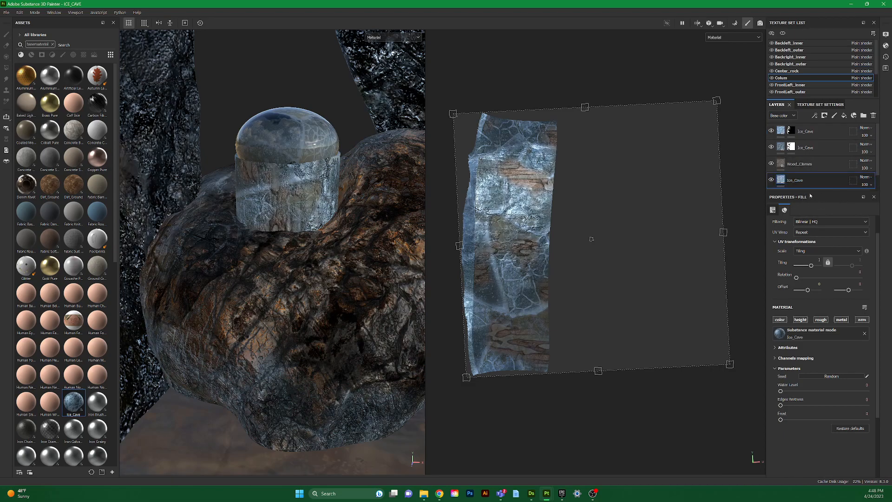
Try the new Ice_Cave layer with Water Level and Edges Wetness at 0.41 and Frost at 0.5, and undo the Frost adjustment
{"action": "left_click_drag", "start_coordinate": [823, 395], "coordinate": [862, 391]}
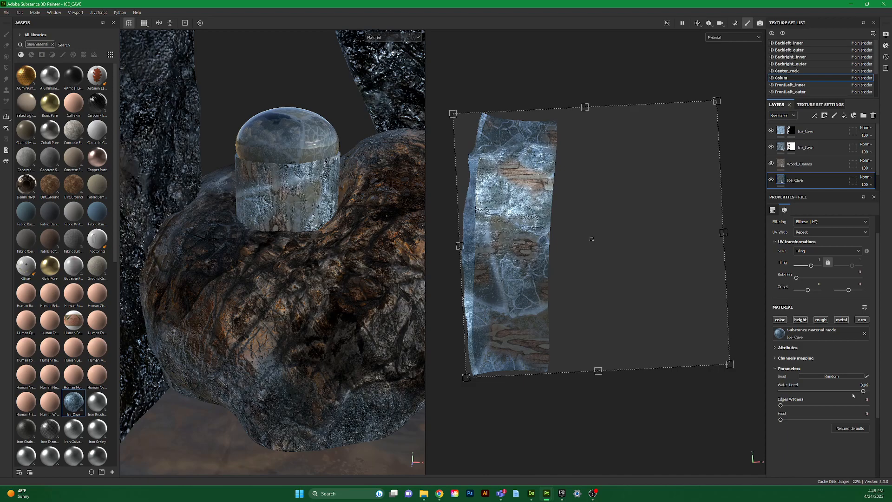
{"action": "left_click", "coordinate": [815, 403]}
{"action": "left_click", "coordinate": [816, 391]}
{"action": "left_click", "coordinate": [845, 419]}
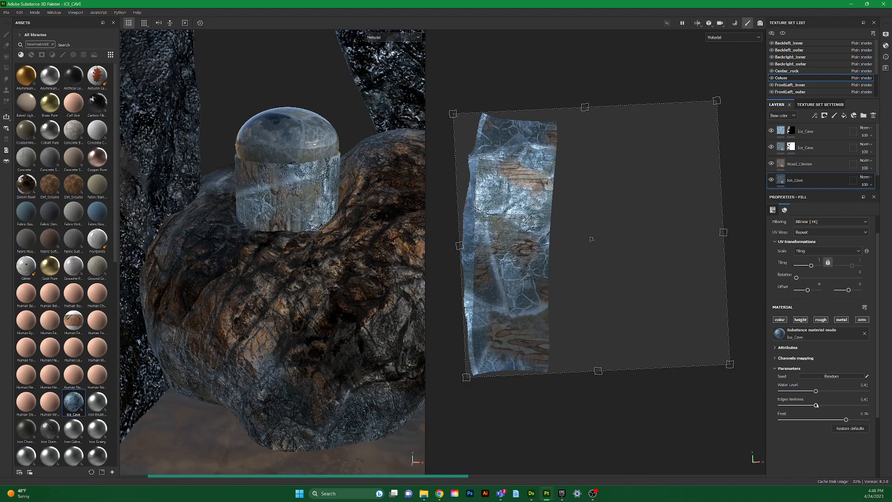
{"action": "left_click", "coordinate": [824, 420]}
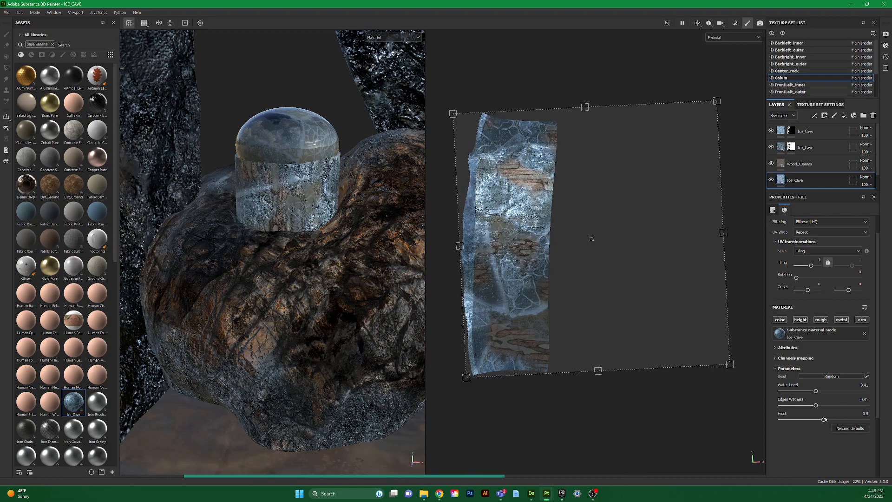
{"action": "key", "text": "ctrl+z"}
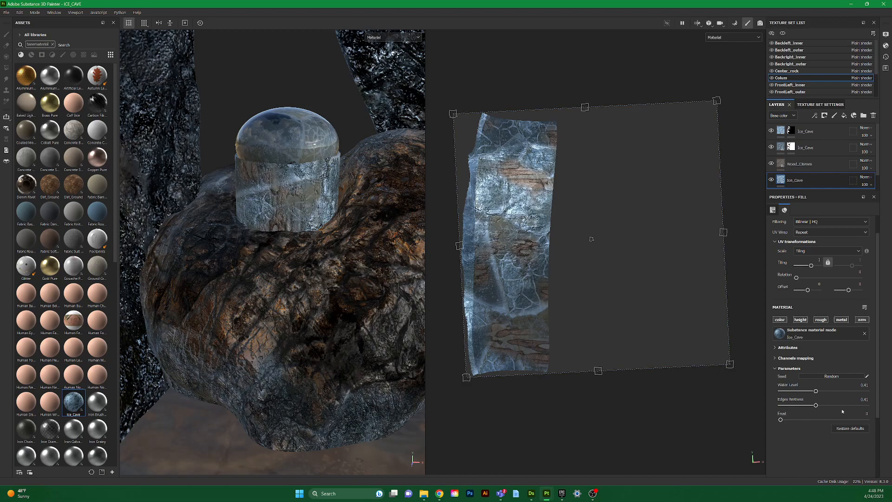
Set Colum's bottom Ice_Cave layer to Water Level 0.37, Edges Wetness 0.56 and Frost 0.49
{"action": "left_click", "coordinate": [852, 415]}
{"action": "left_click", "coordinate": [851, 419]}
{"action": "left_click", "coordinate": [828, 406]}
{"action": "left_click", "coordinate": [844, 391]}
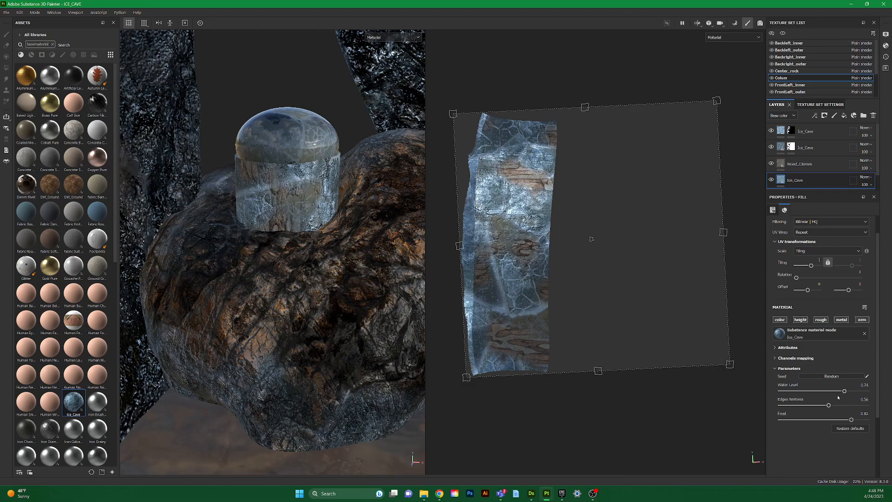
{"action": "left_click", "coordinate": [822, 391]}
{"action": "left_click_drag", "start_coordinate": [818, 393], "coordinate": [812, 391]}
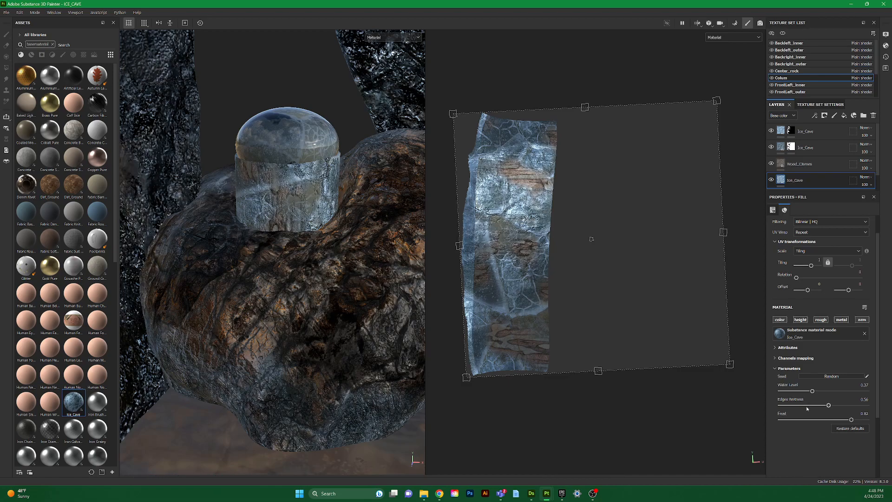
{"action": "left_click", "coordinate": [822, 419]}
{"action": "scroll", "coordinate": [274, 126], "scroll_direction": "down", "scroll_amount": 5}
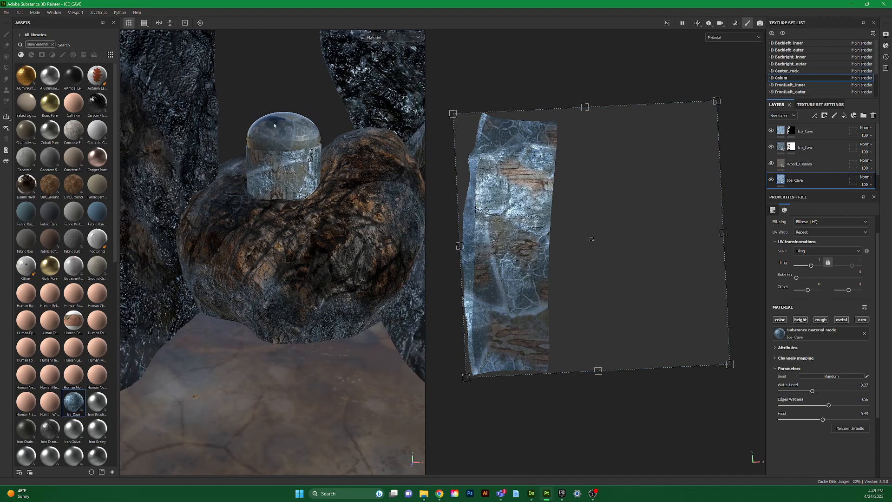
Save the ICE_CAVE project with the adjusted Colum texture layers
{"action": "scroll", "coordinate": [274, 126], "scroll_direction": "down", "scroll_amount": 2}
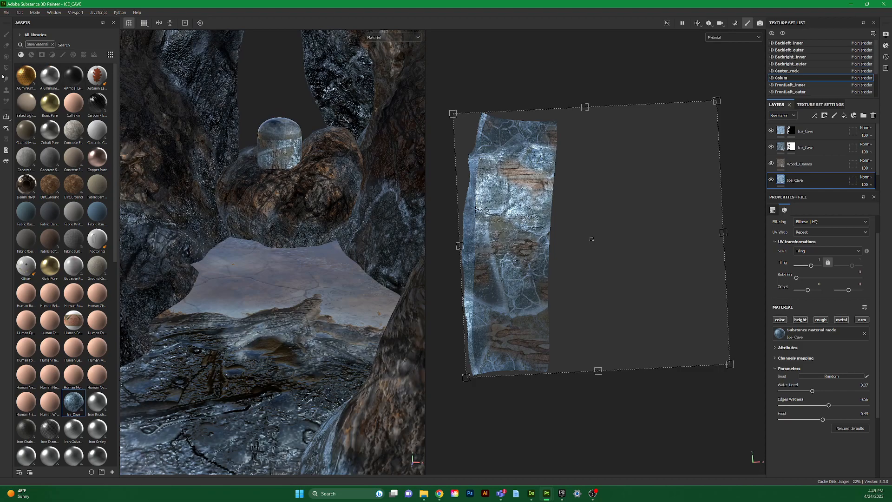
{"action": "left_click", "coordinate": [6, 12]}
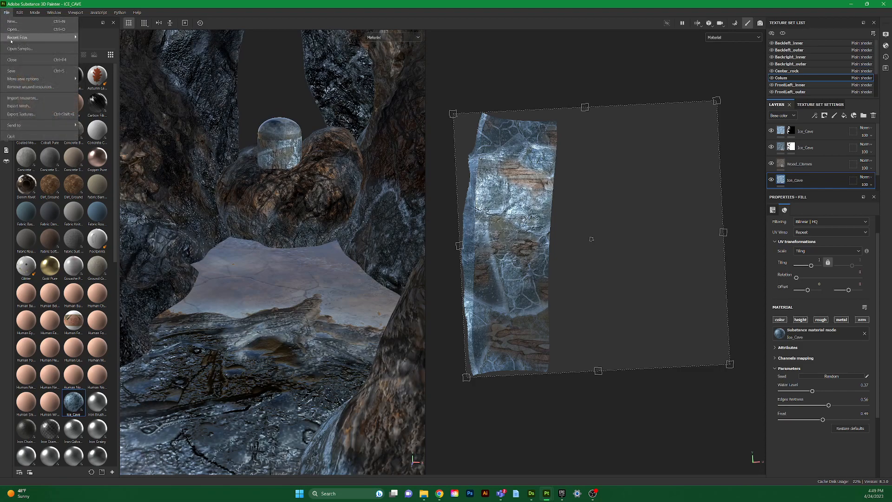
{"action": "left_click", "coordinate": [19, 69]}
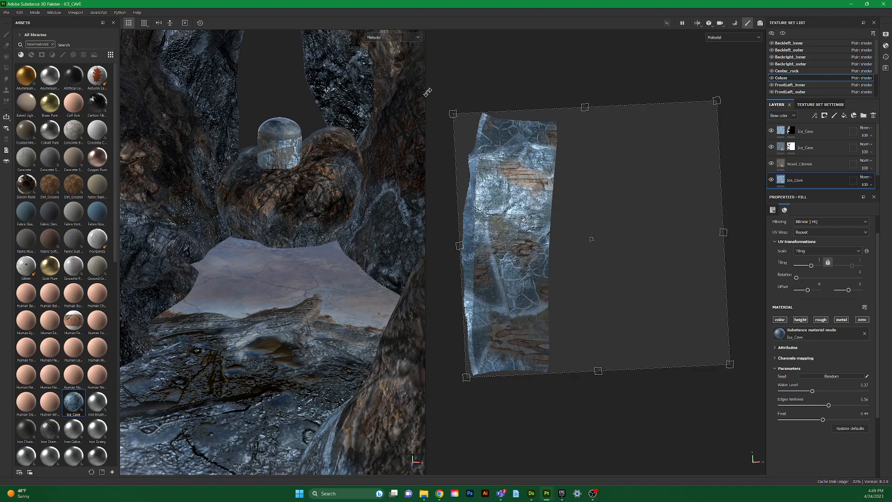
Widen the 3D viewport and examine the textured cave exterior and the surrounding ground from the front and from above
{"action": "left_click_drag", "start_coordinate": [425, 95], "coordinate": [657, 107]}
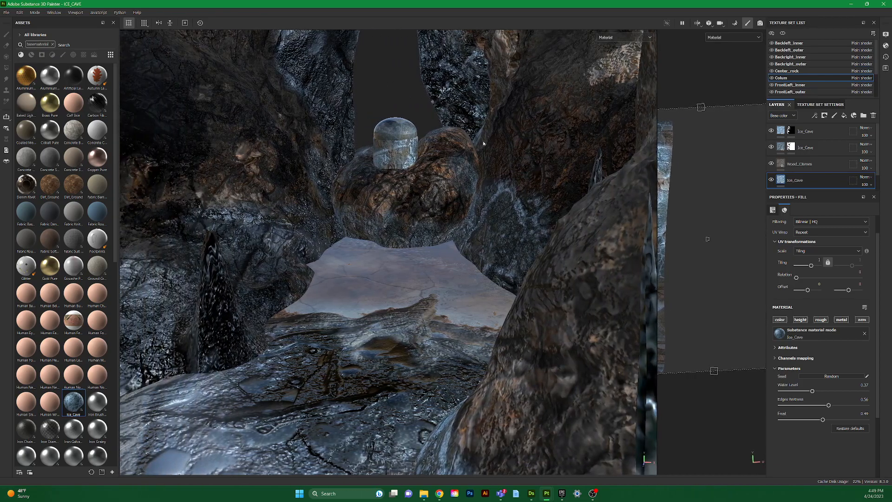
{"action": "scroll", "coordinate": [388, 145], "scroll_direction": "down", "scroll_amount": 5}
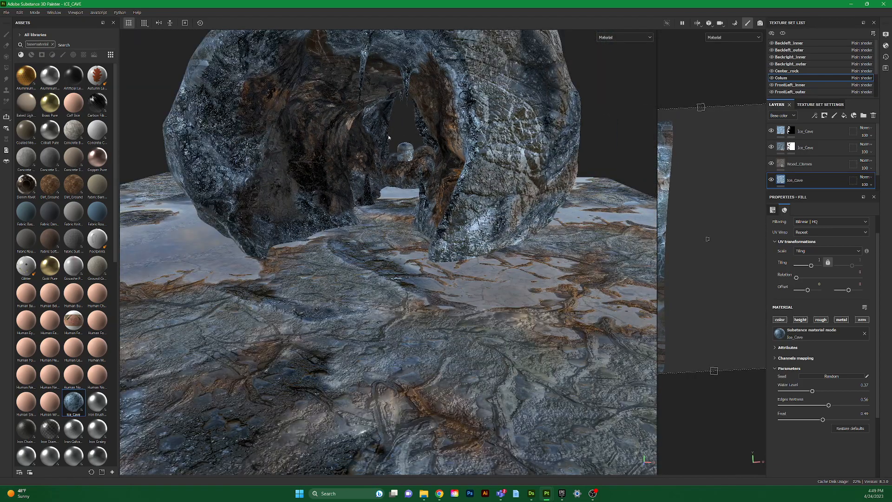
{"action": "scroll", "coordinate": [402, 113], "scroll_direction": "down", "scroll_amount": 5}
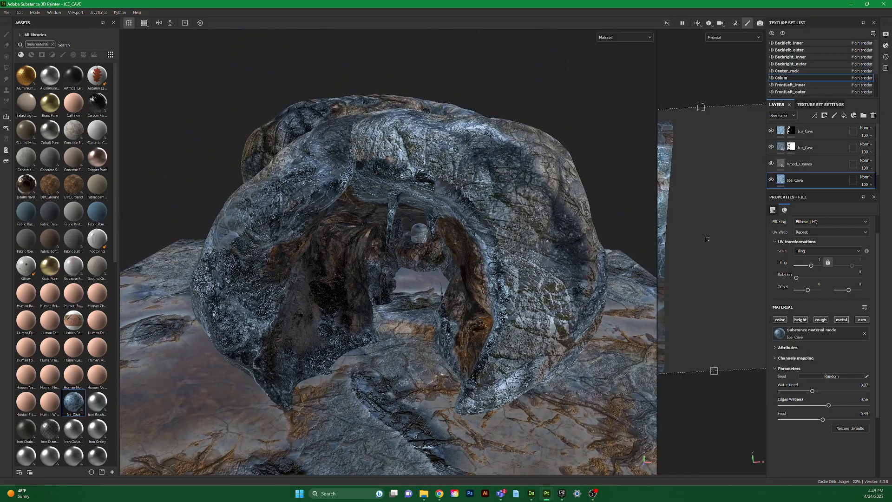
{"action": "scroll", "coordinate": [405, 150], "scroll_direction": "down", "scroll_amount": 4}
{"action": "left_click_drag", "start_coordinate": [444, 119], "coordinate": [514, 177], "text": "alt"}
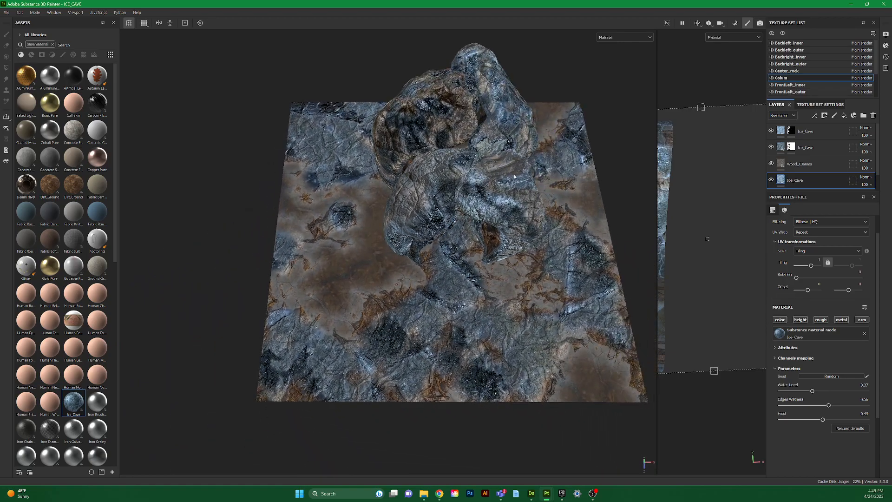
{"action": "left_click_drag", "start_coordinate": [559, 94], "coordinate": [498, 116], "text": "alt"}
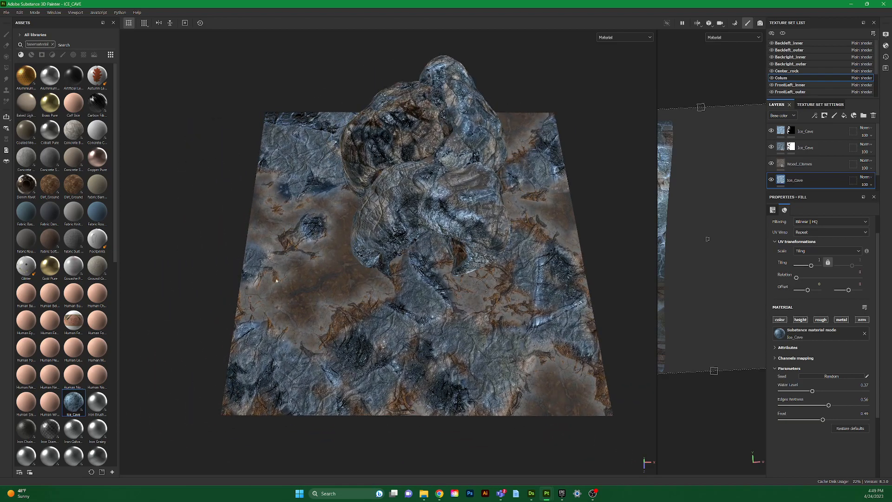
{"action": "scroll", "coordinate": [307, 263], "scroll_direction": "up", "scroll_amount": 5}
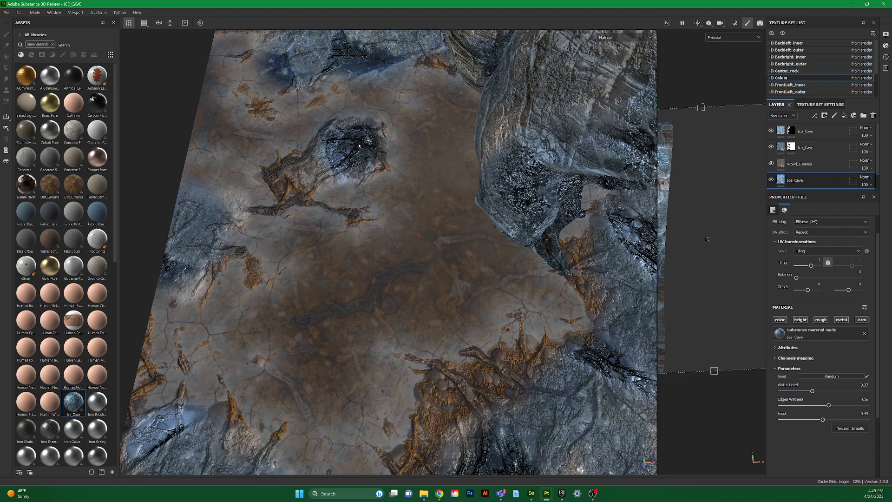
{"action": "scroll", "coordinate": [406, 164], "scroll_direction": "down", "scroll_amount": 5}
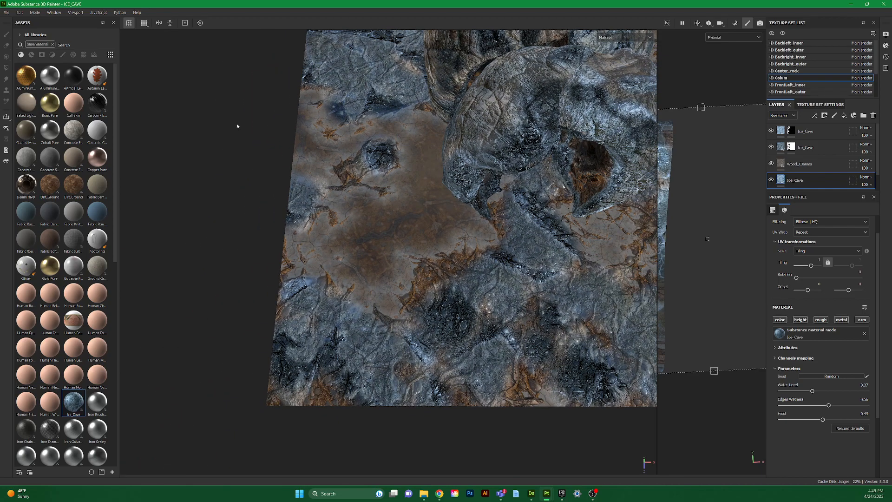
{"action": "scroll", "coordinate": [237, 125], "scroll_direction": "up", "scroll_amount": 1}
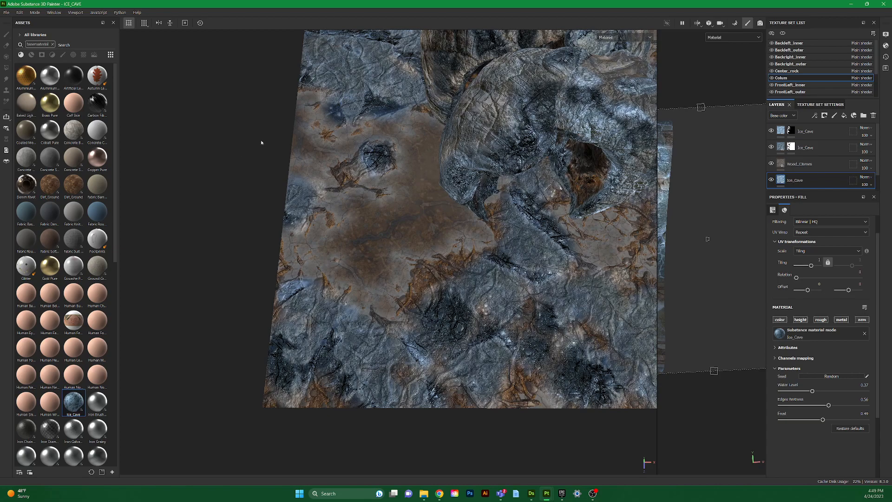
Examine the cave's entrance, interior walls, icicles and central column from several front angles, both close up and at a distance
{"action": "left_click_drag", "start_coordinate": [261, 142], "coordinate": [243, 71], "text": "alt"}
{"action": "middle_click_drag", "start_coordinate": [324, 80], "coordinate": [239, 149], "text": "alt"}
{"action": "left_click_drag", "start_coordinate": [333, 90], "coordinate": [221, 143], "text": "alt"}
{"action": "left_click_drag", "start_coordinate": [511, 81], "coordinate": [569, 87], "text": "alt"}
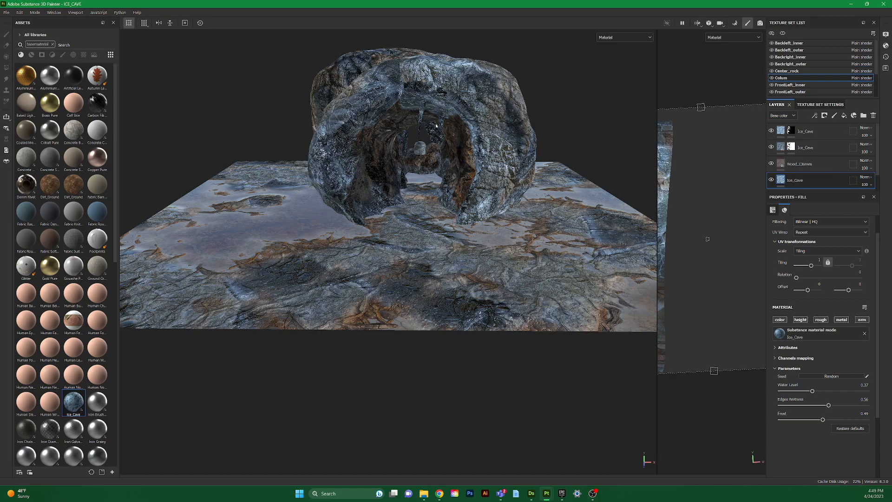
{"action": "scroll", "coordinate": [436, 126], "scroll_direction": "up", "scroll_amount": 6}
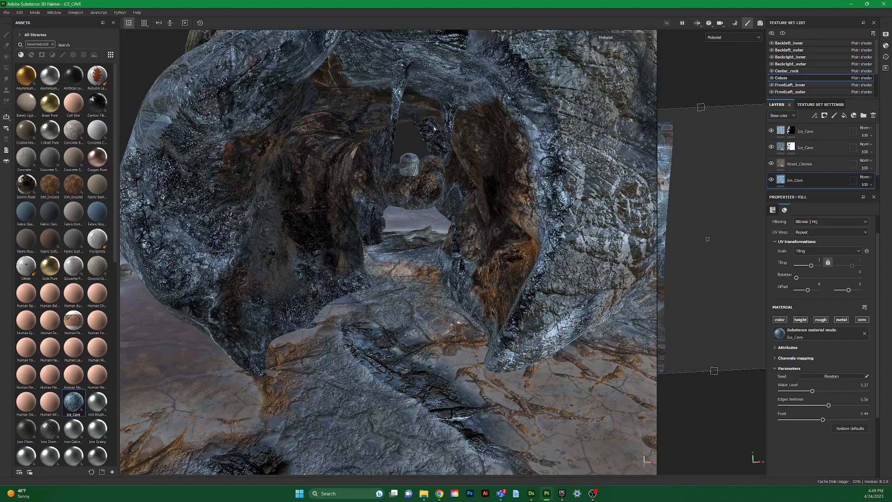
{"action": "left_click_drag", "start_coordinate": [431, 134], "coordinate": [524, 126], "text": "alt"}
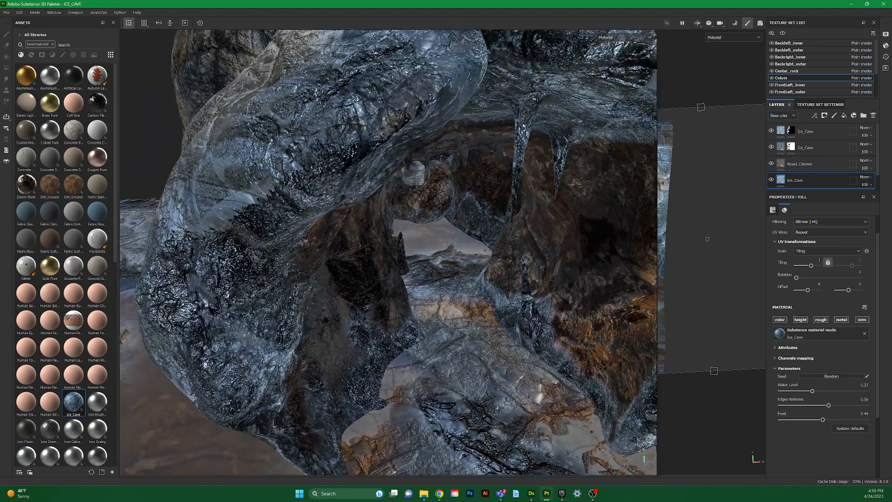
{"action": "left_click_drag", "start_coordinate": [521, 168], "coordinate": [462, 210], "text": "alt"}
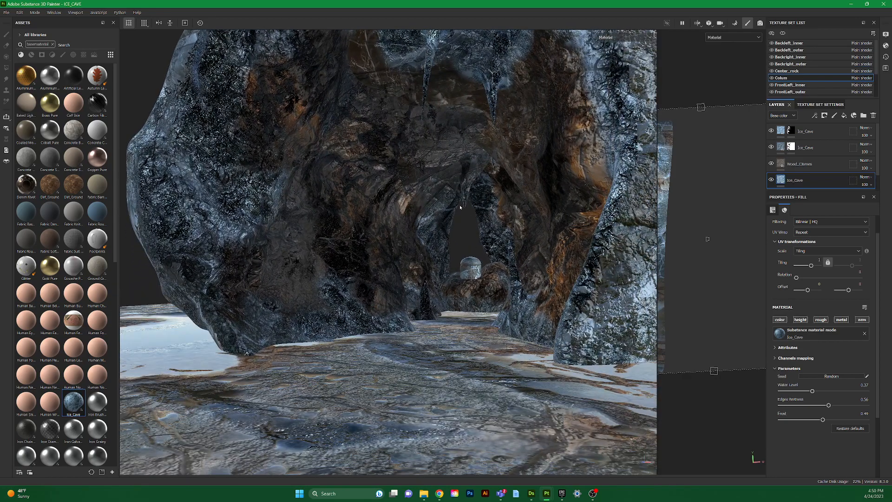
{"action": "left_click_drag", "start_coordinate": [431, 164], "coordinate": [397, 214], "text": "alt"}
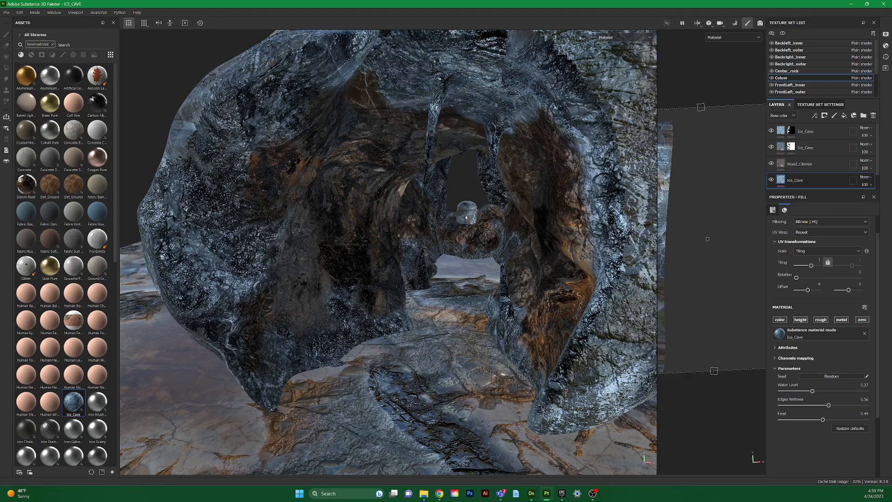
{"action": "scroll", "coordinate": [430, 176], "scroll_direction": "down", "scroll_amount": 5}
{"action": "mouse_move", "coordinate": [469, 172]}
{"action": "left_mouse_down", "text": "alt"}
{"action": "mouse_move", "coordinate": [604, 251]}
{"action": "mouse_move", "coordinate": [842, 176]}
{"action": "mouse_move", "coordinate": [738, 295]}
{"action": "mouse_move", "coordinate": [706, 307]}
{"action": "mouse_move", "coordinate": [507, 261]}
{"action": "mouse_move", "coordinate": [469, 171]}
{"action": "left_mouse_up", "text": "alt"}
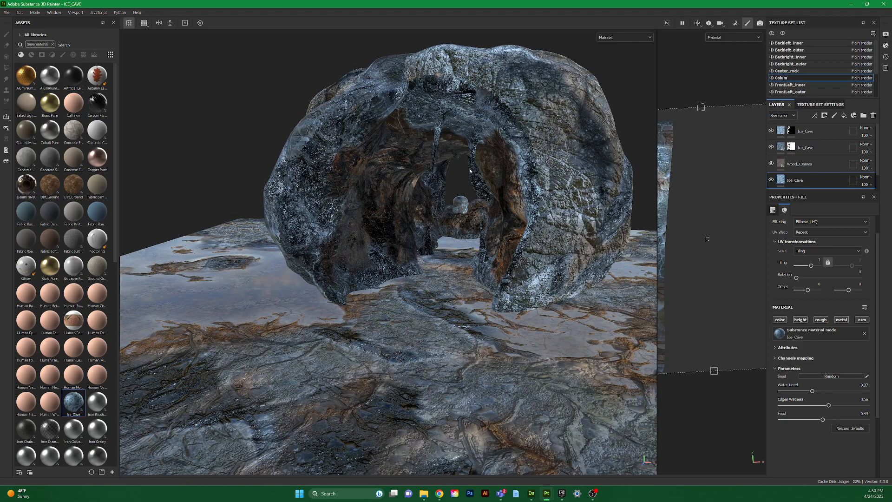
{"action": "key", "text": "alt"}
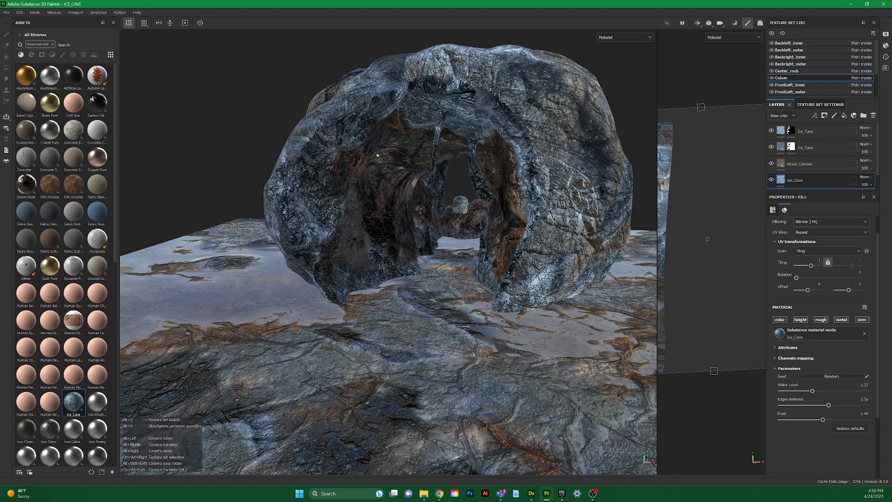
{"action": "left_click_drag", "start_coordinate": [295, 96], "coordinate": [242, 99], "text": "alt"}
{"action": "left_click_drag", "start_coordinate": [470, 100], "coordinate": [569, 102], "text": "alt"}
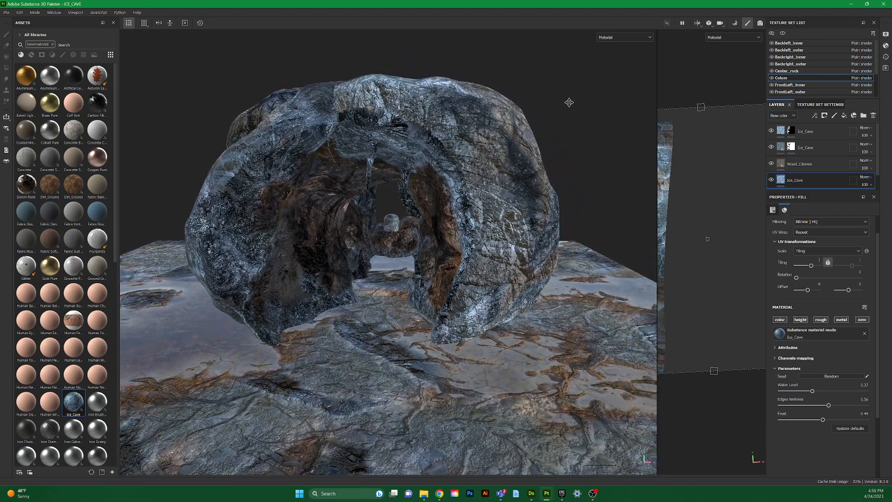